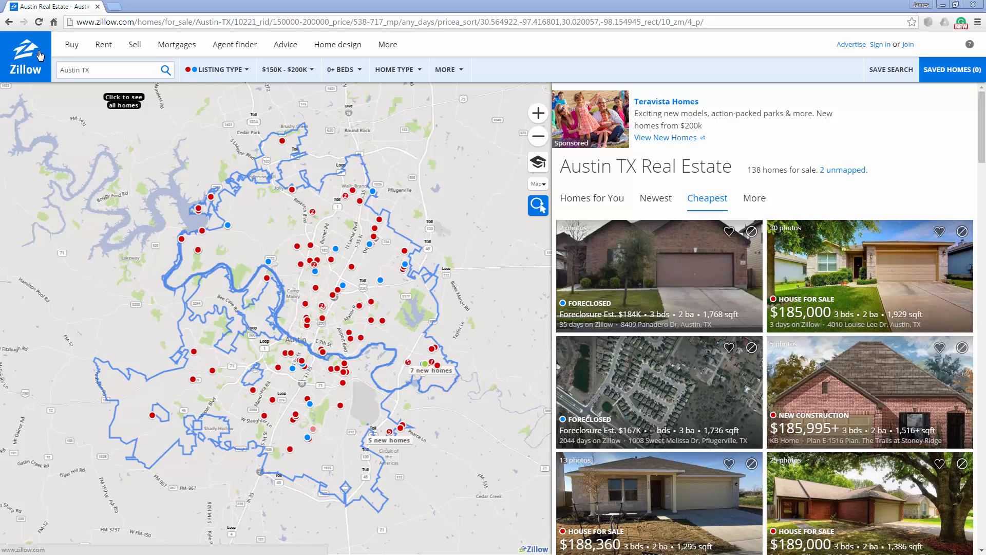
# Open the $185,000 house-for-sale listing in the Austin TX results and expand its Zestimate details
pyautogui.click(88, 77)
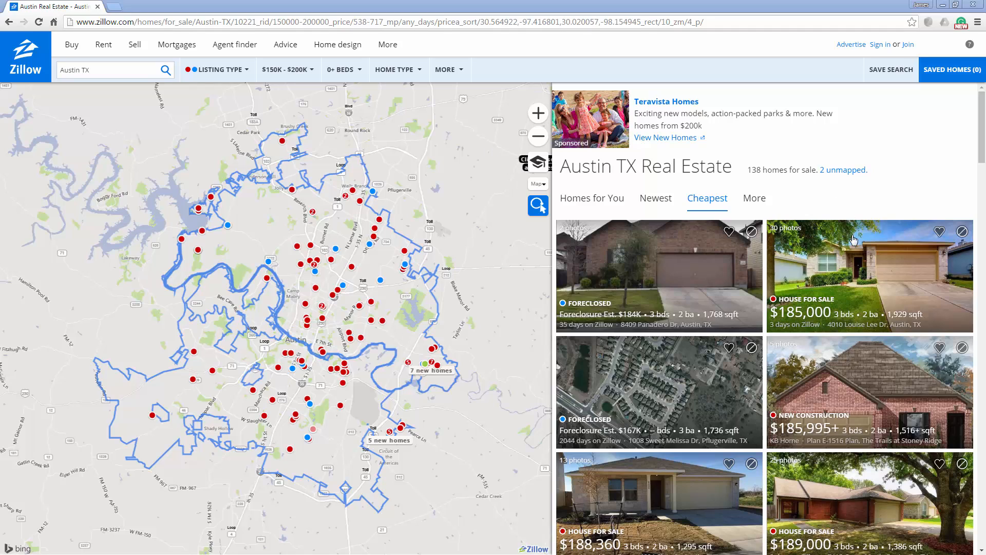
pyautogui.click(867, 269)
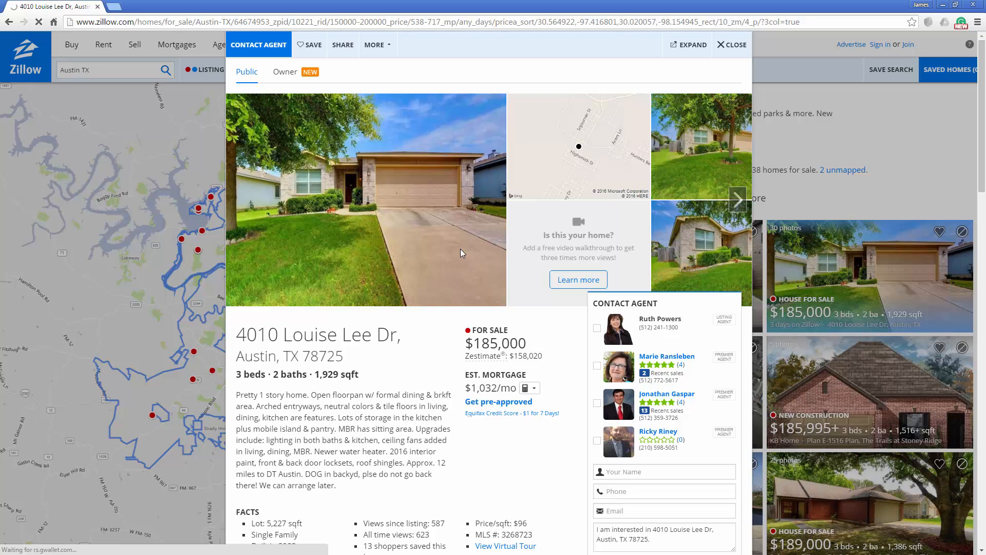
pyautogui.scroll(-1, 461, 249)
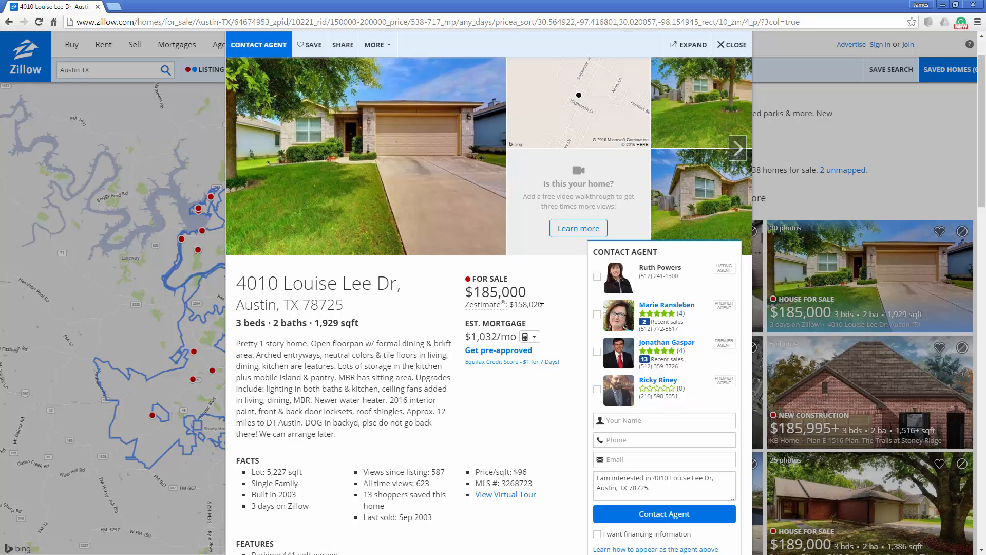
pyautogui.scroll(-1, 548, 310)
pyautogui.scroll(-2, 548, 310)
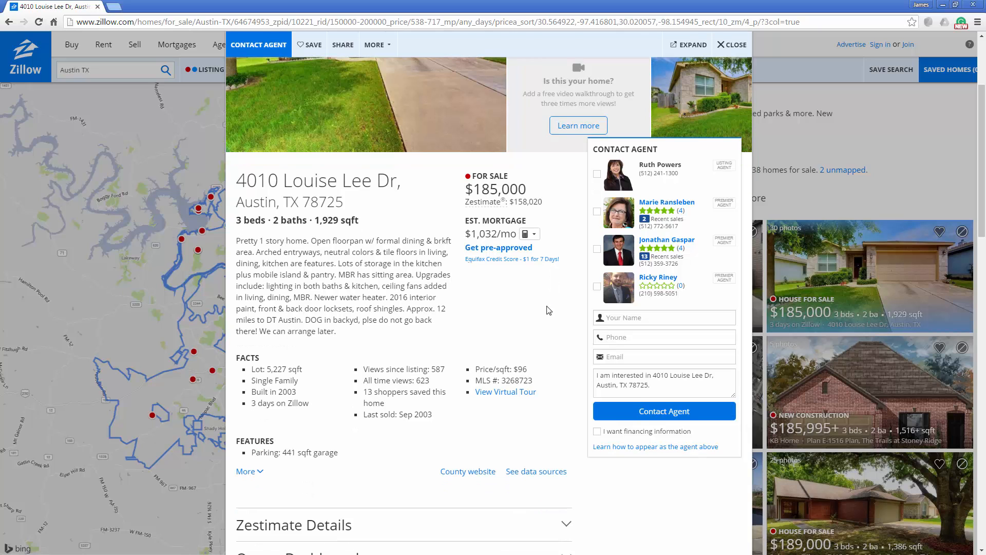
pyautogui.scroll(-5, 548, 309)
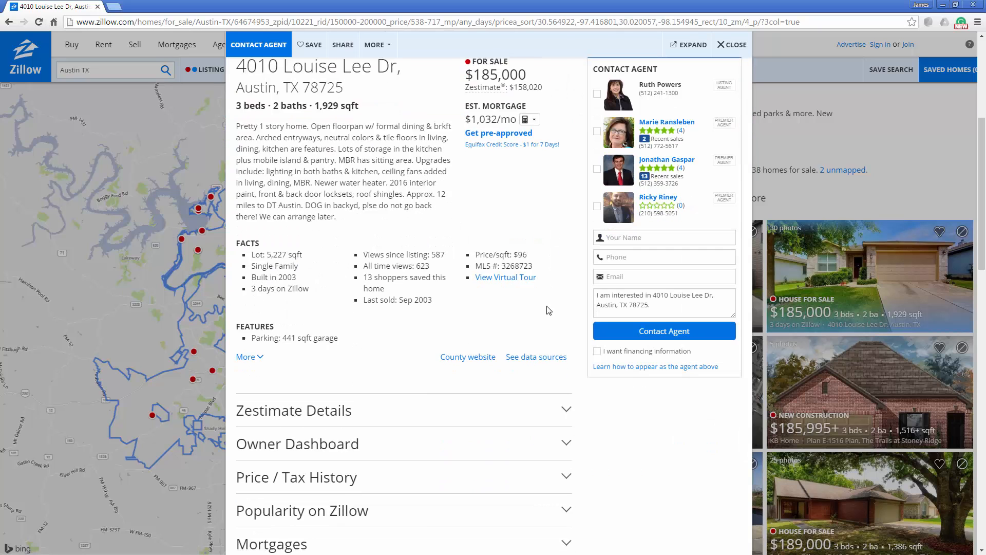
pyautogui.scroll(-3, 529, 240)
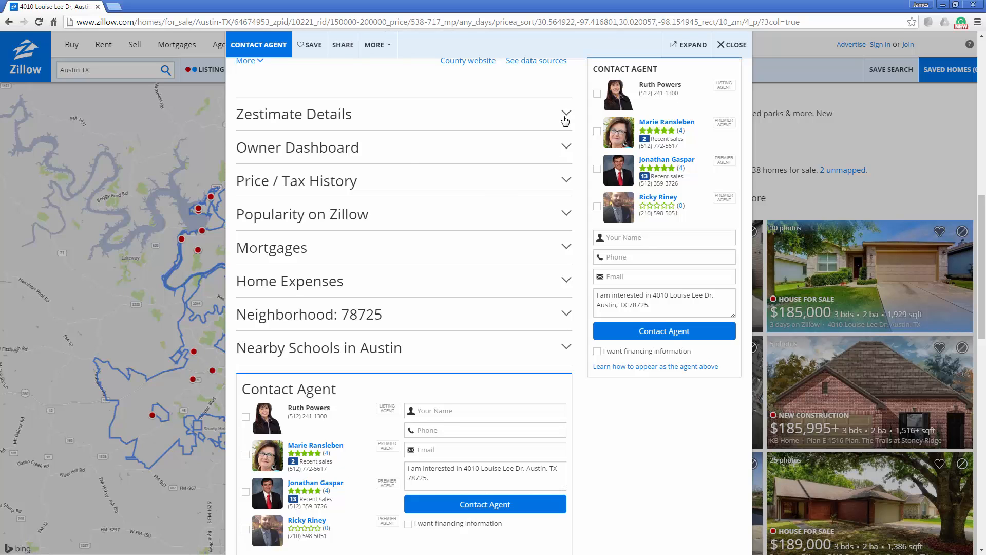
pyautogui.click(565, 116)
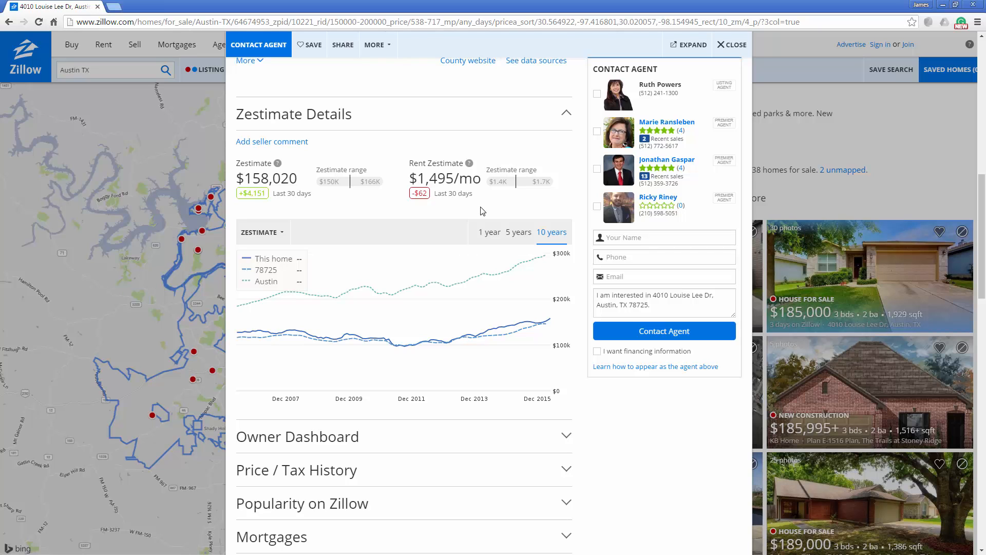
# Expand the price and tax history of the opened house listing
pyautogui.scroll(-5, 483, 211)
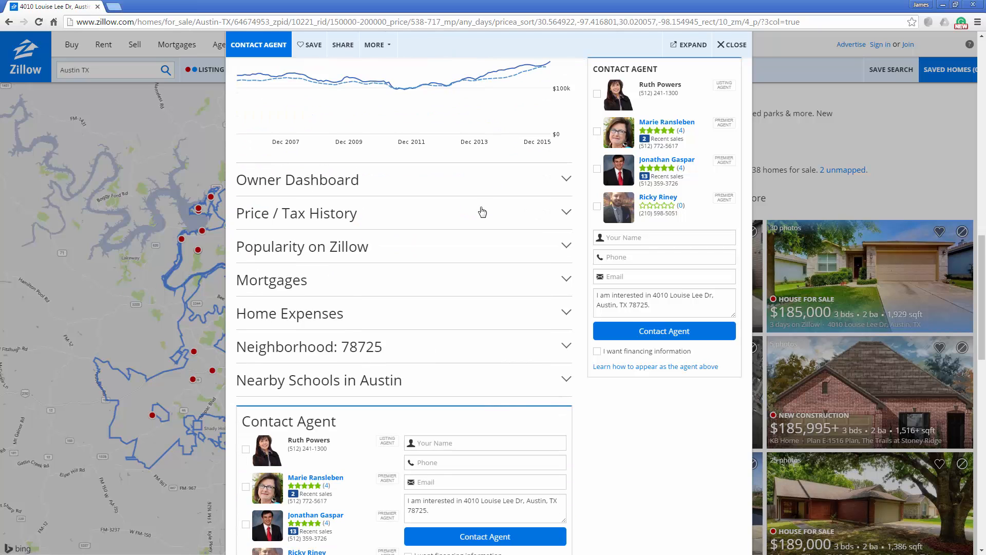
pyautogui.scroll(-2, 482, 210)
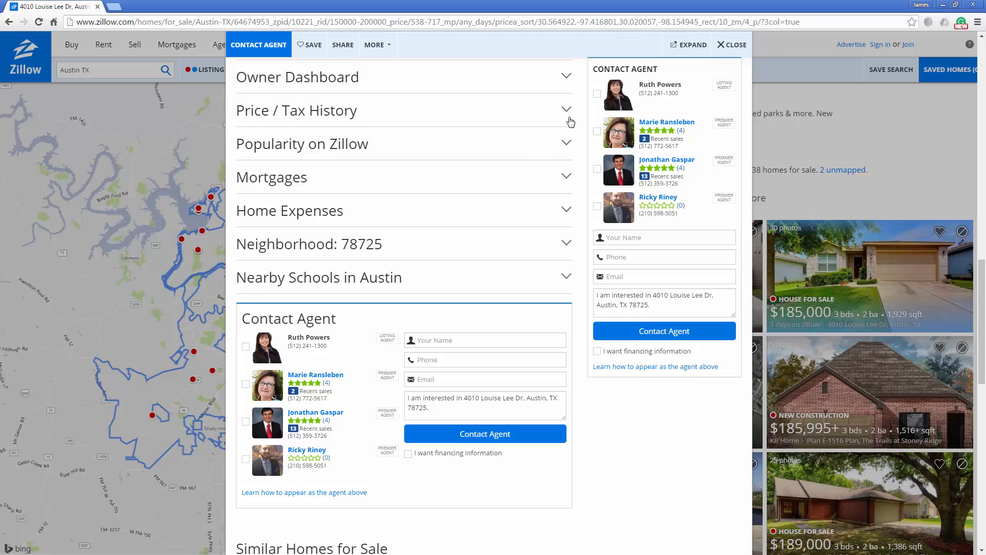
pyautogui.click(567, 113)
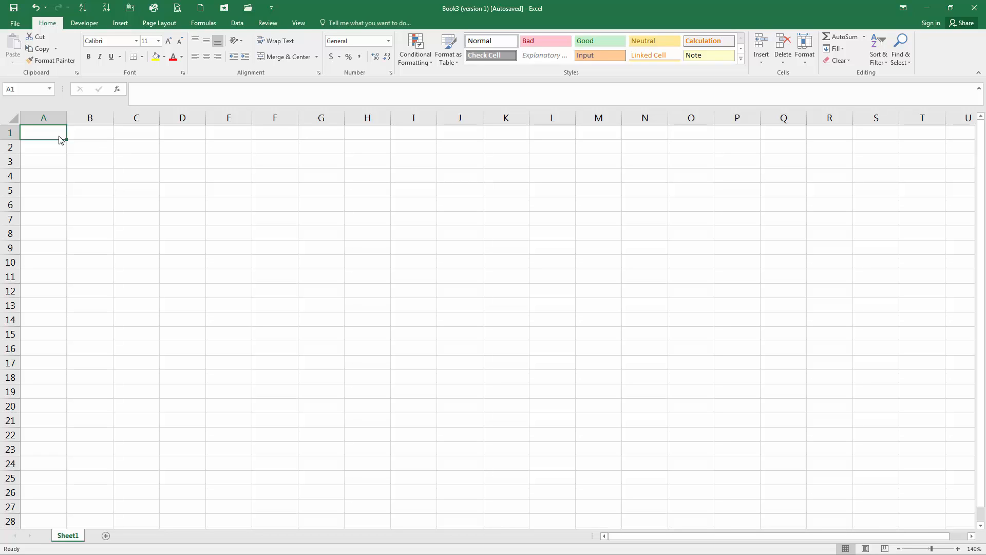
# Switch to the blank Excel sheet and enter the labels Purchase Price in A1 and Down Payment in A2
pyautogui.write('Purch')
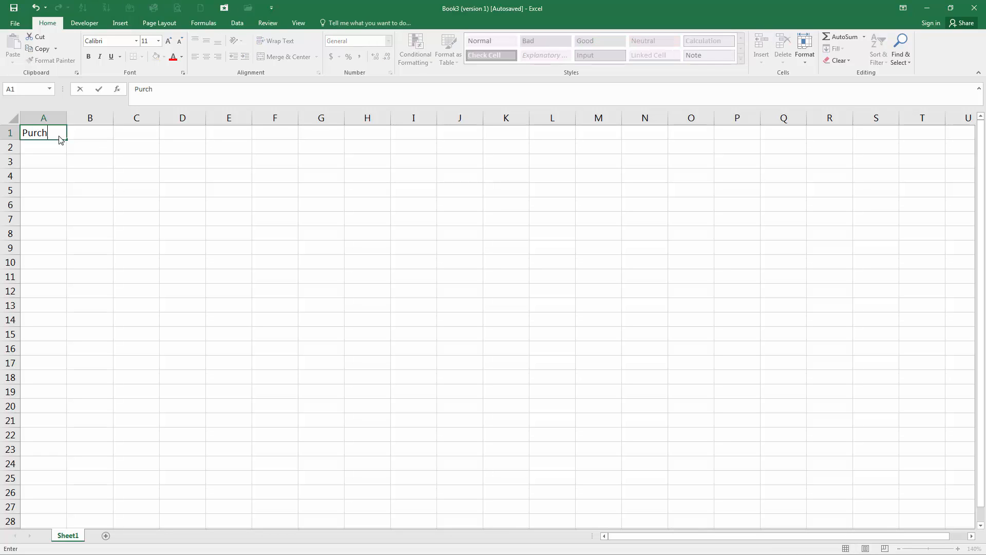
pyautogui.write('ase Price')
pyautogui.press('Return')
pyautogui.write('Do')
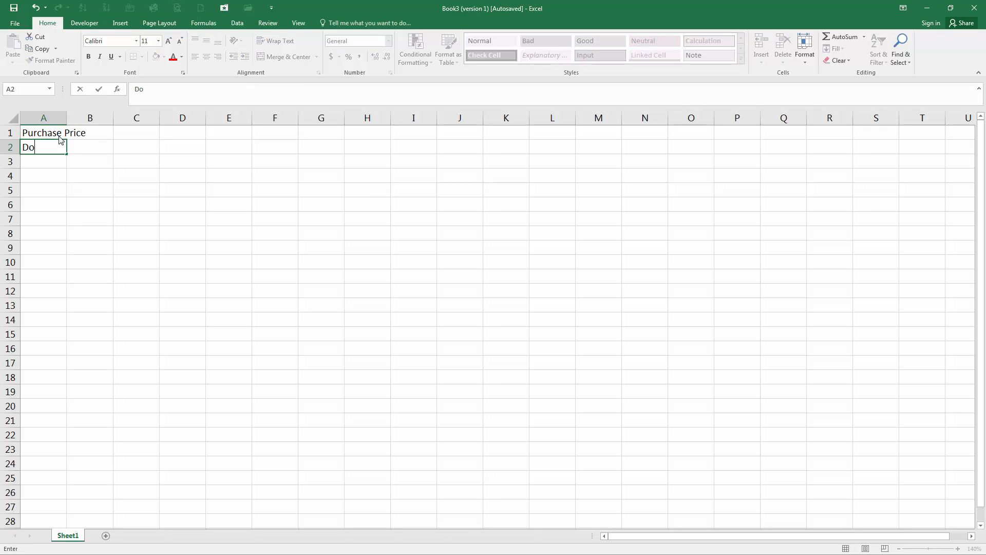
pyautogui.write('wn Payment')
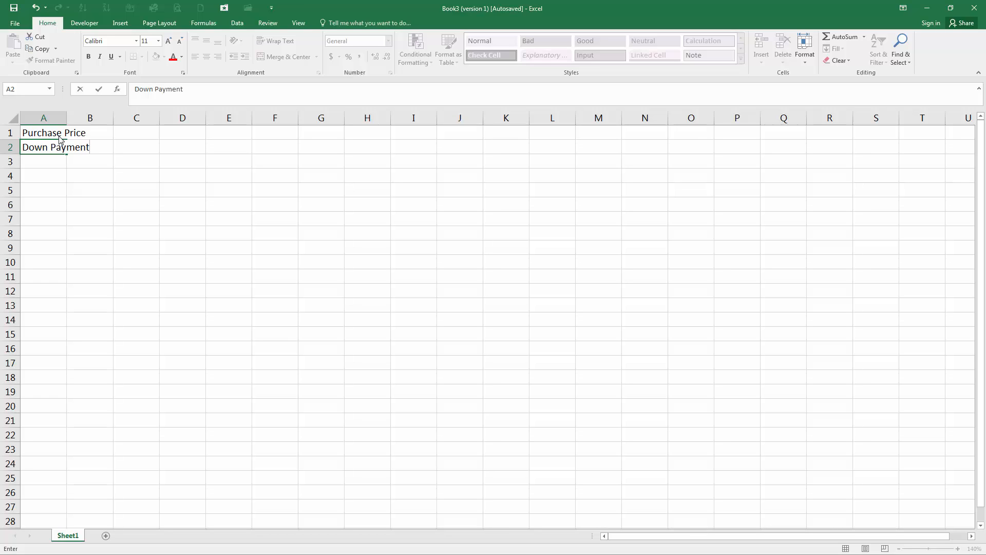
pyautogui.press('Return')
# Enter the loan labels Mortgage, Rate and Years in cells A3 to A5
pyautogui.write('Mortgag')
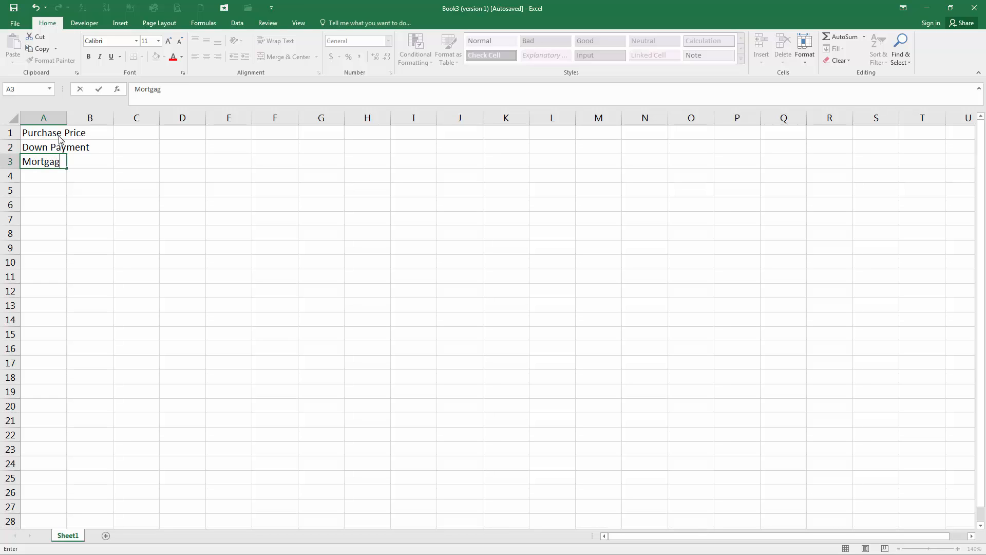
pyautogui.write('e')
pyautogui.press('Return')
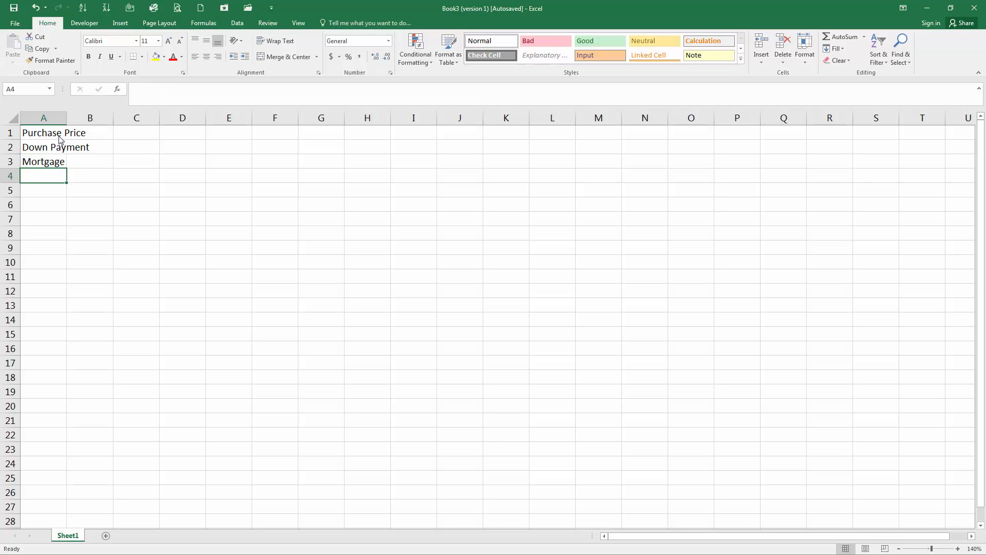
pyautogui.write('Rate')
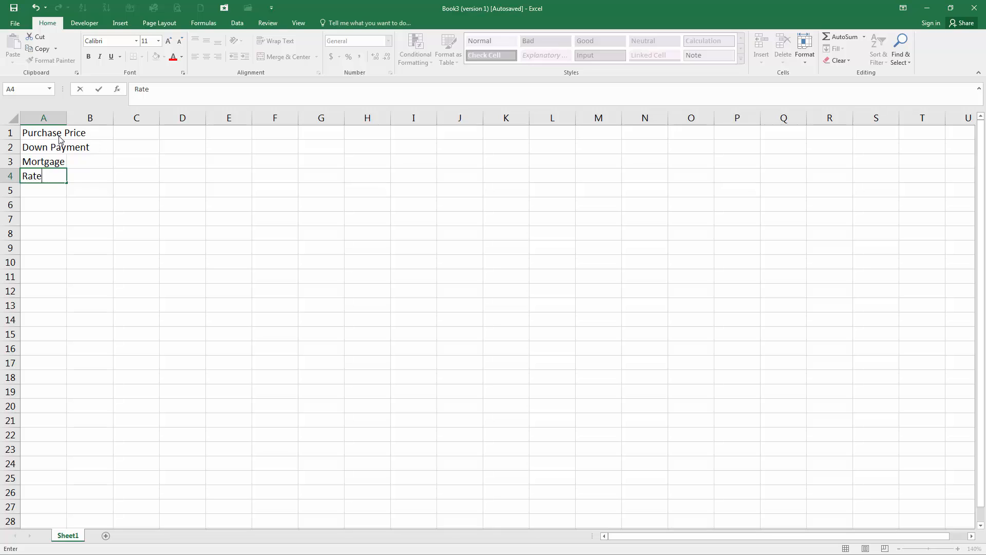
pyautogui.press('Return')
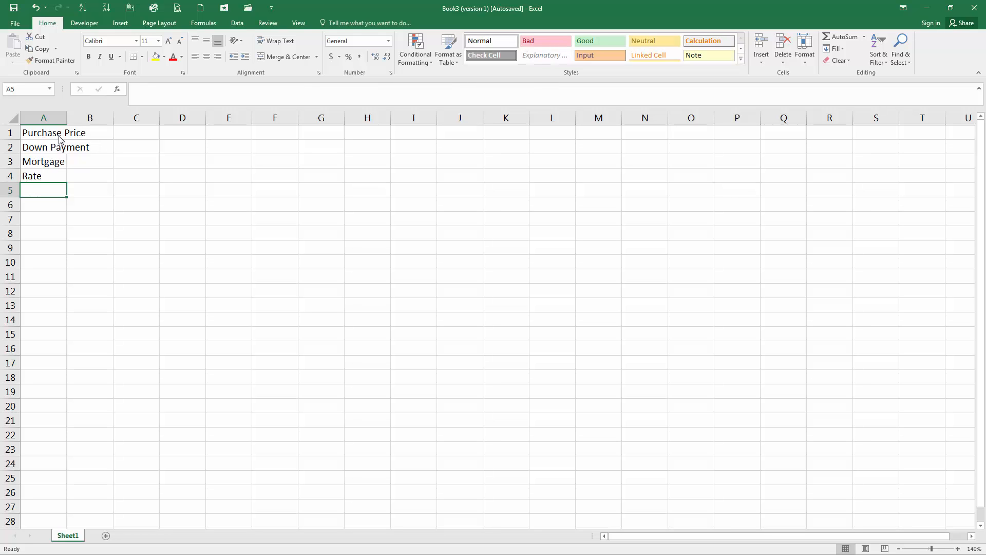
pyautogui.write('Years')
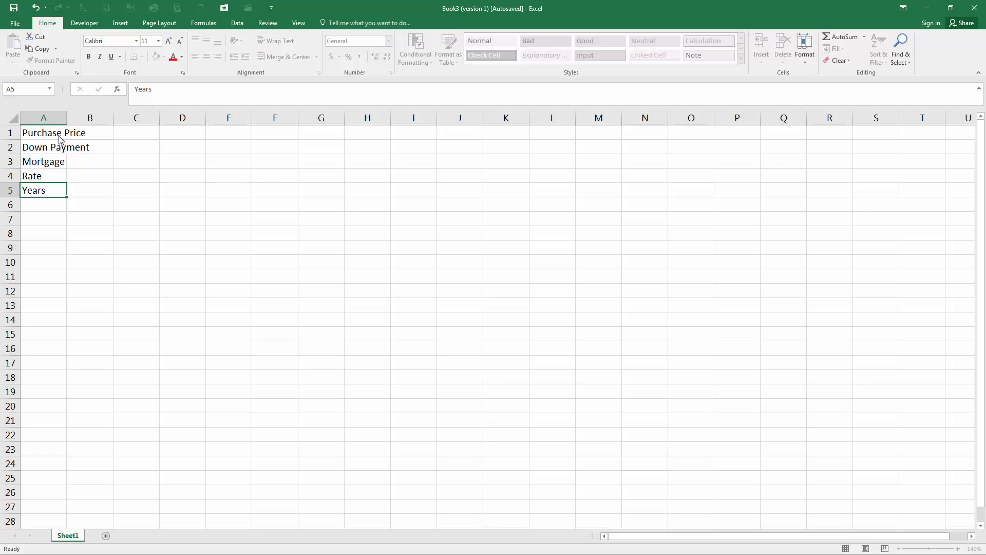
pyautogui.press('Return')
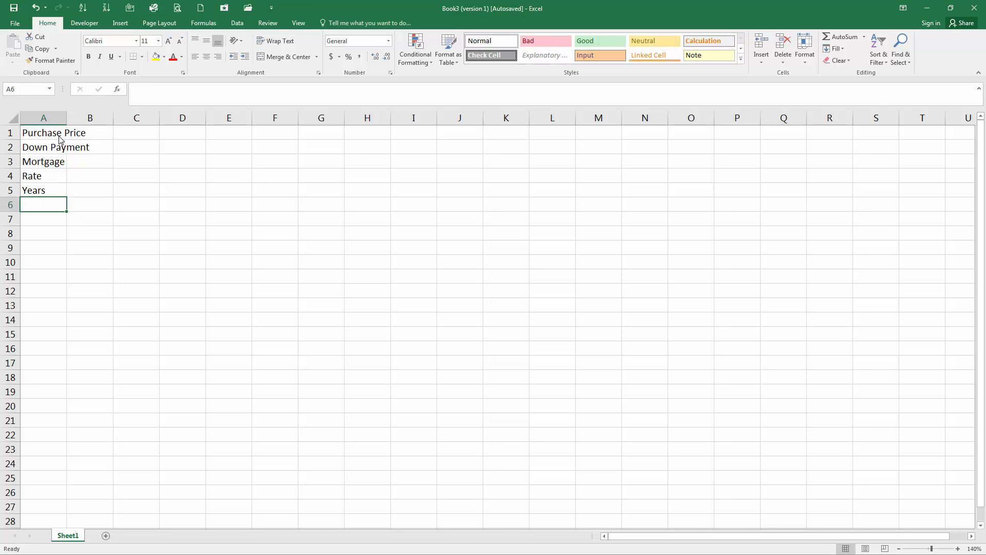
# Leave row 6 blank and enter the label Payment in A7
pyautogui.press('Return')
pyautogui.write('Pay')
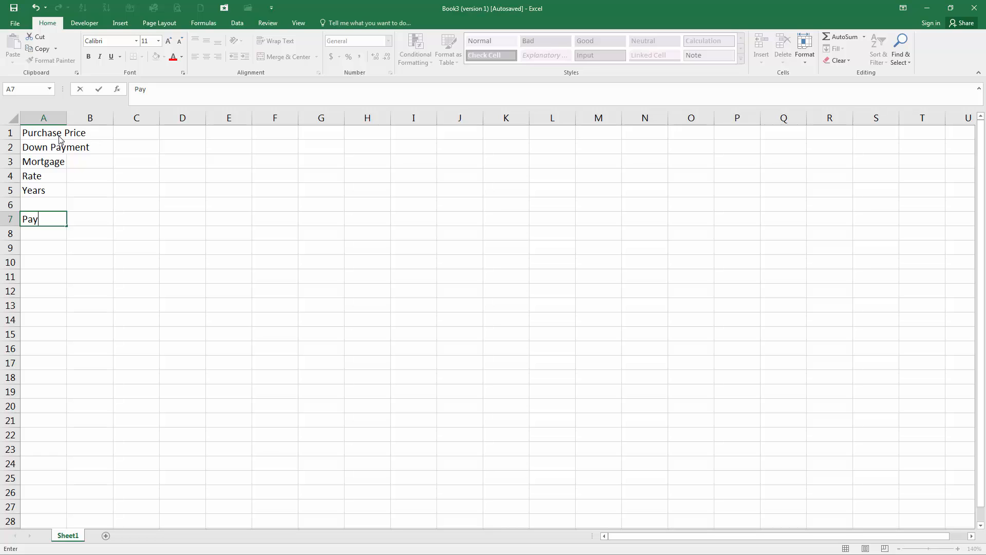
pyautogui.write('ment')
pyautogui.press('Return')
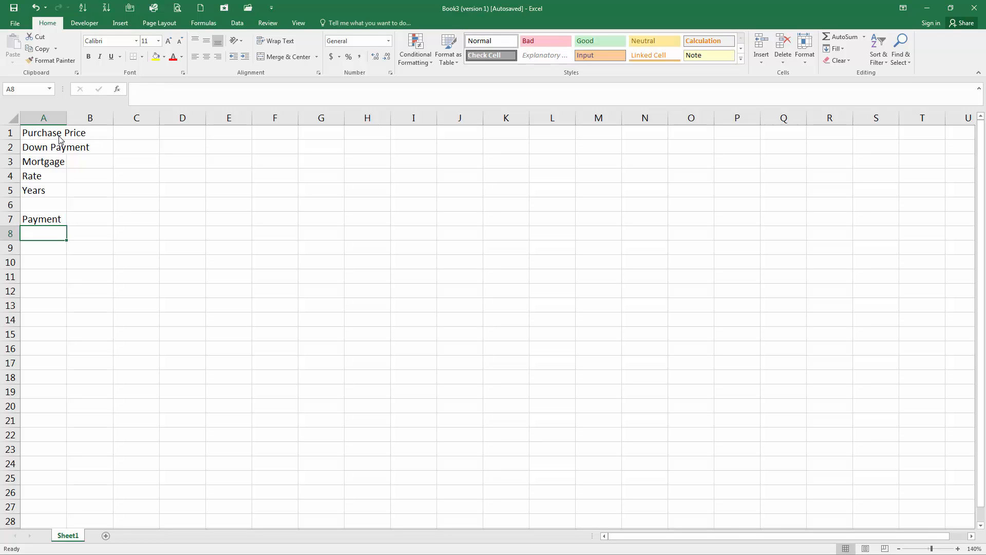
# Leave row 8 blank and enter the labels Monthly Rent in A9 and Annual Rent in A10
pyautogui.press('Return')
pyautogui.write('M')
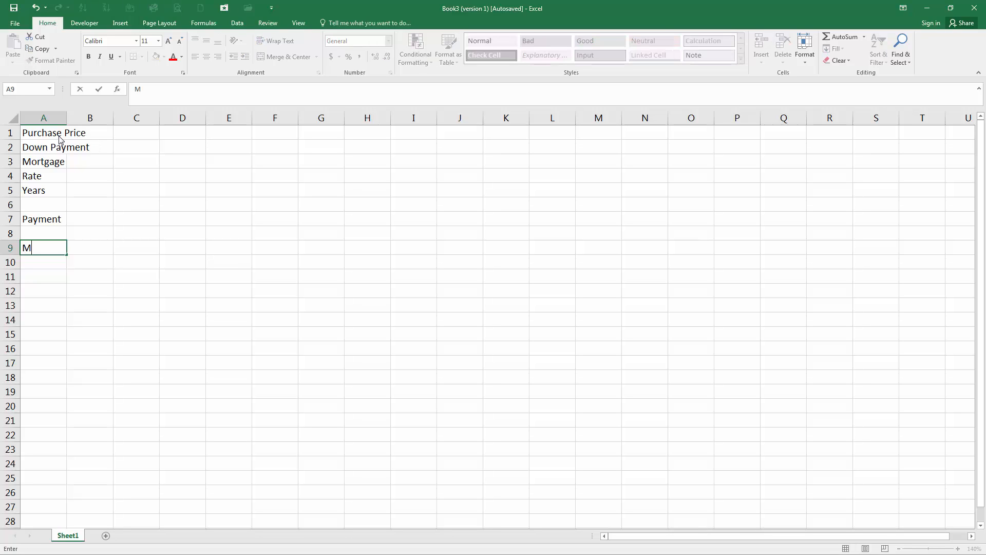
pyautogui.write('onthly Rent')
pyautogui.press('Return')
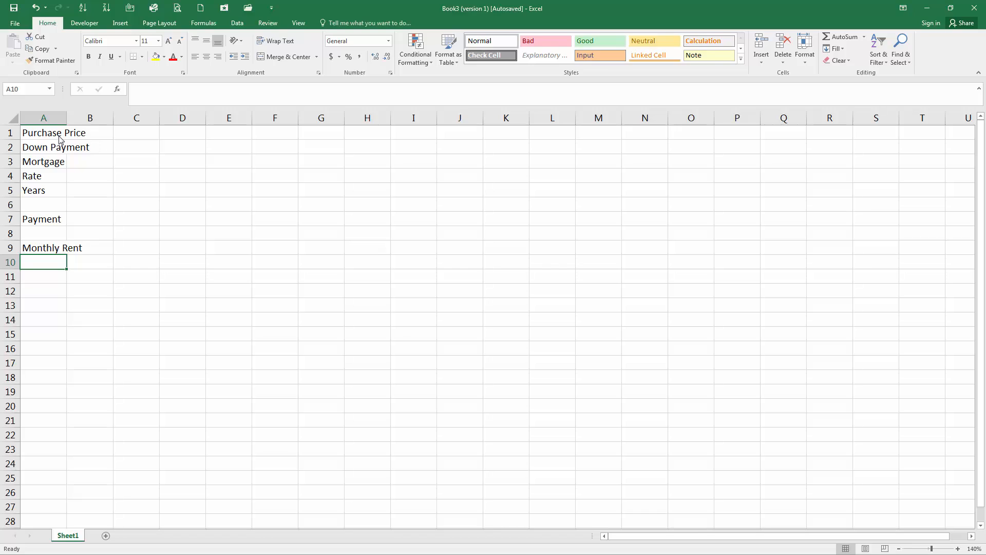
pyautogui.write('Annual R')
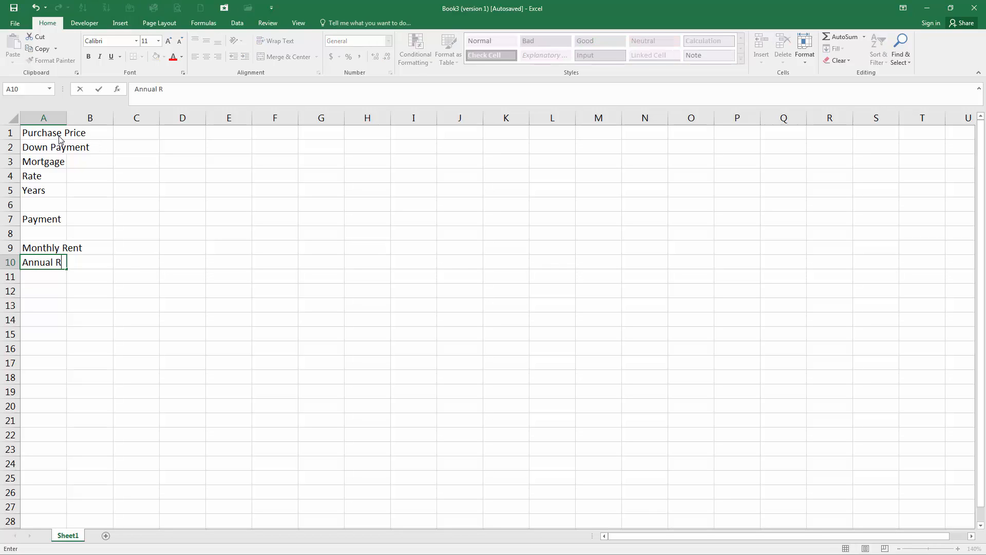
pyautogui.write('ent')
pyautogui.press('Return')
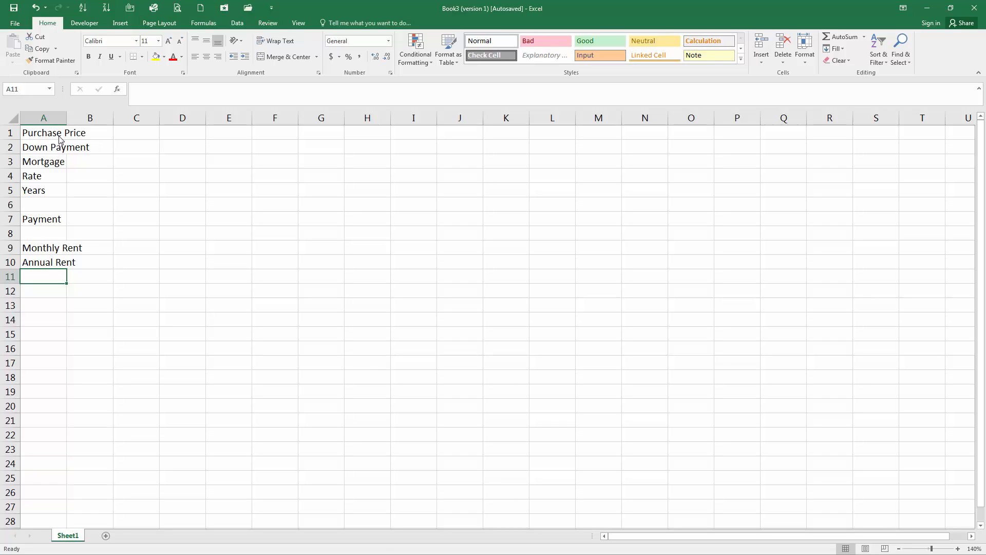
# Leave row 11 blank and enter the expense labels Service Fee in A12 and Taxes in A13
pyautogui.press('Return')
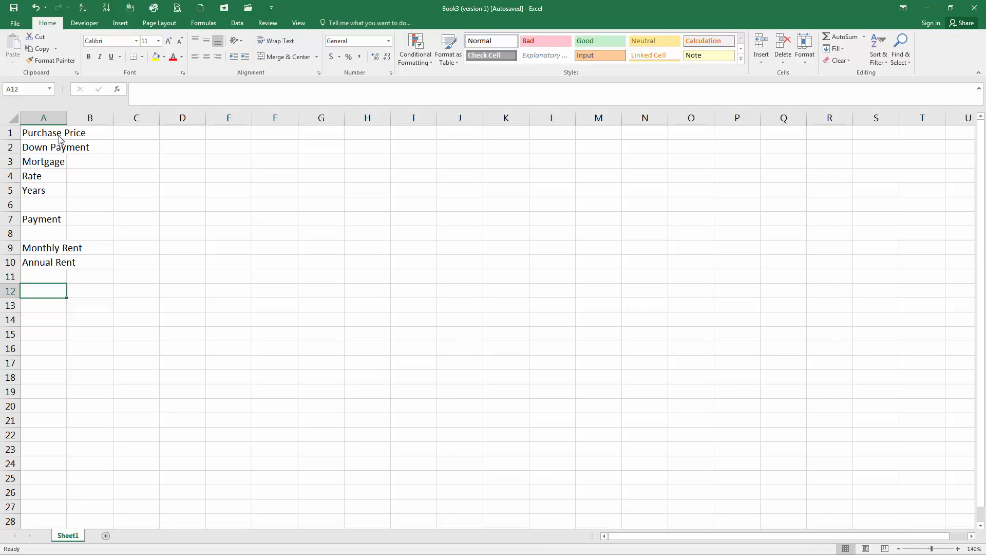
pyautogui.write('Serv')
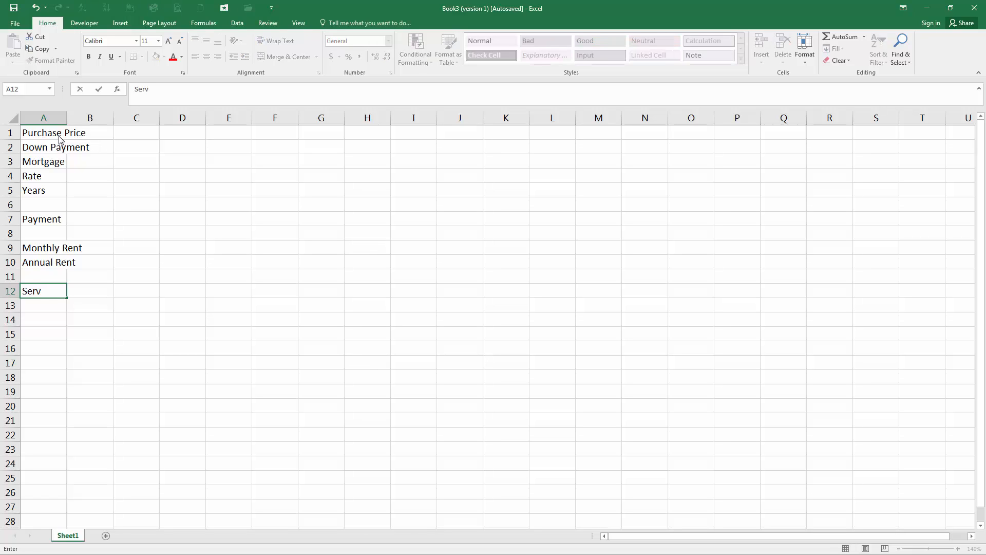
pyautogui.write('ice Fee')
pyautogui.press('Return')
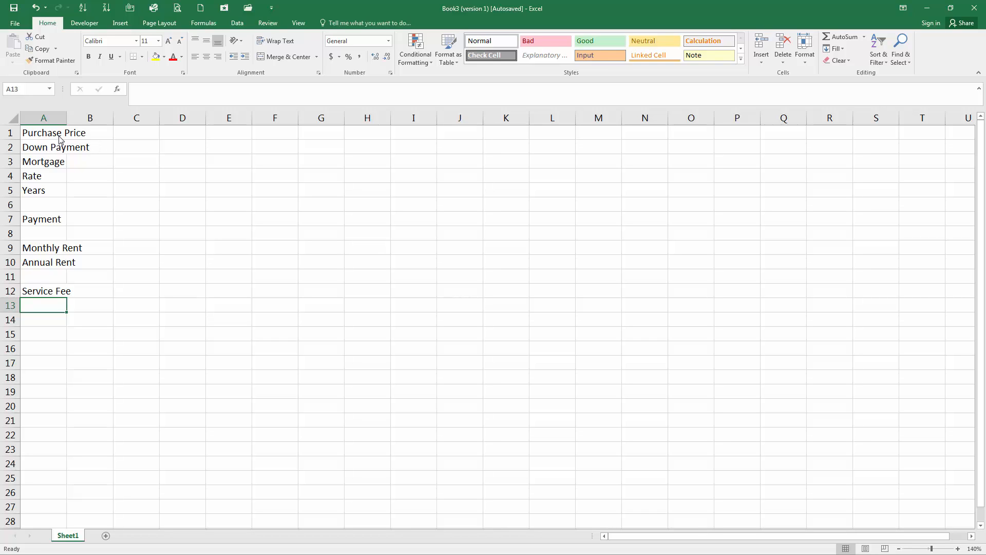
pyautogui.write('Taxes')
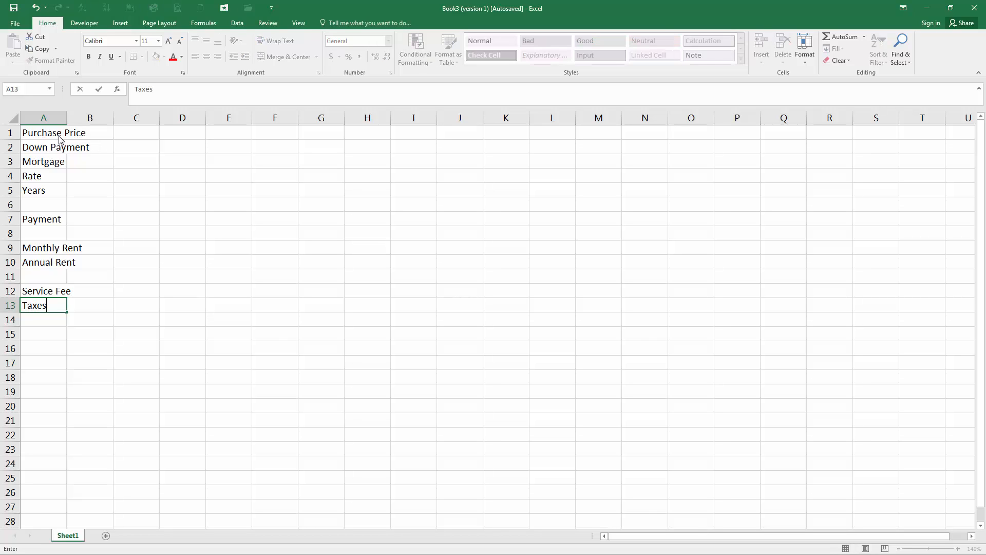
pyautogui.press('Return')
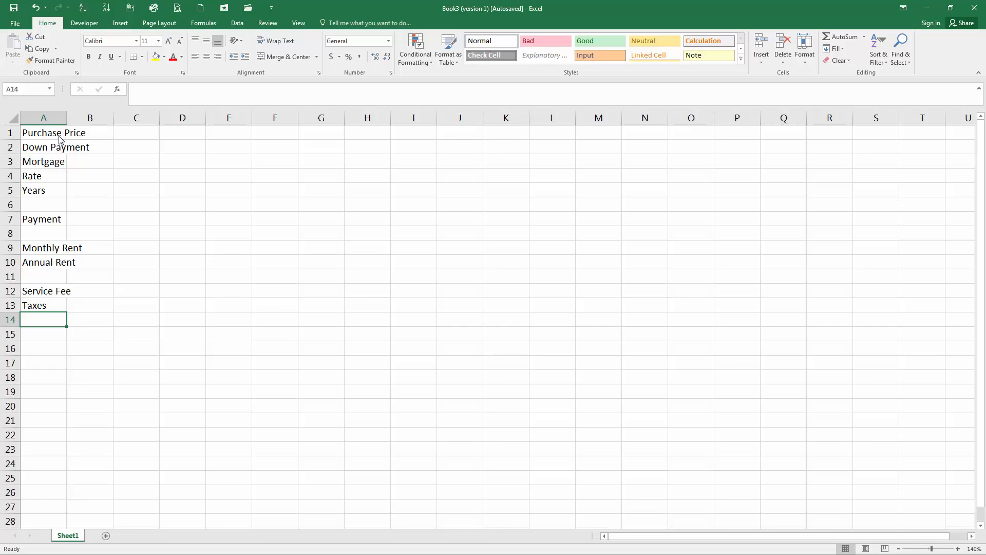
# Enter the labels Insurance in A14 and Vacancy in A15, leaving row 16 blank below them
pyautogui.write('Insu')
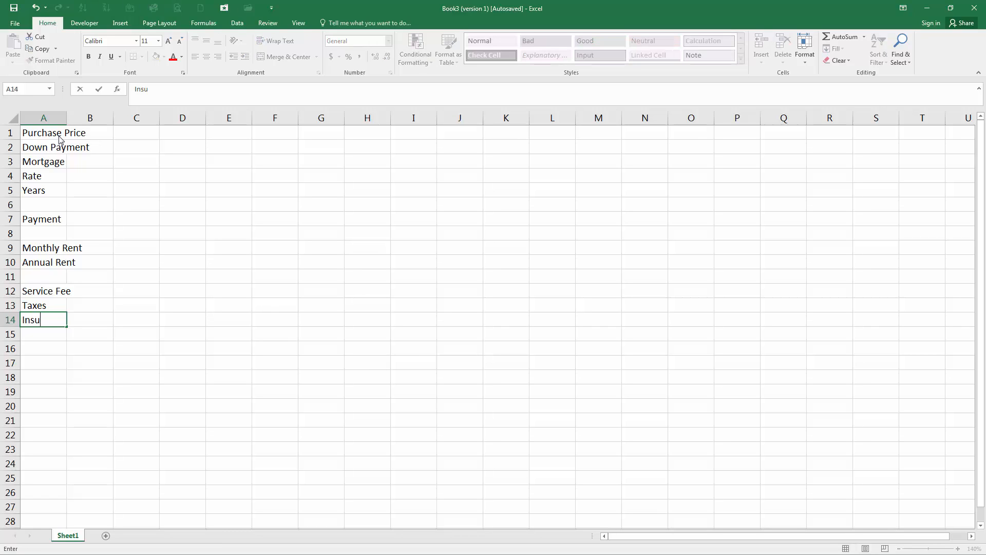
pyautogui.write('rance')
pyautogui.press('Return')
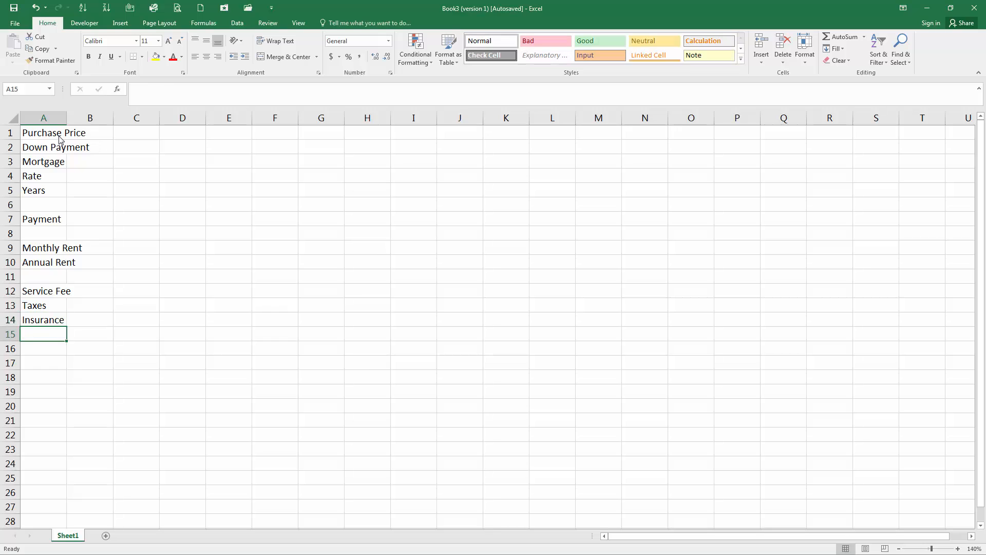
pyautogui.write('Vaca')
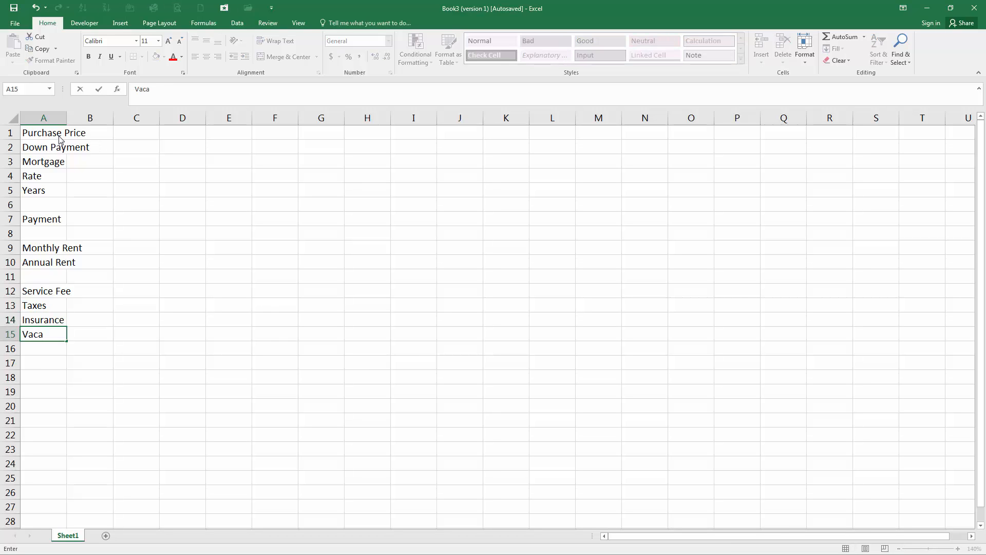
pyautogui.write('ncy')
pyautogui.press('Return')
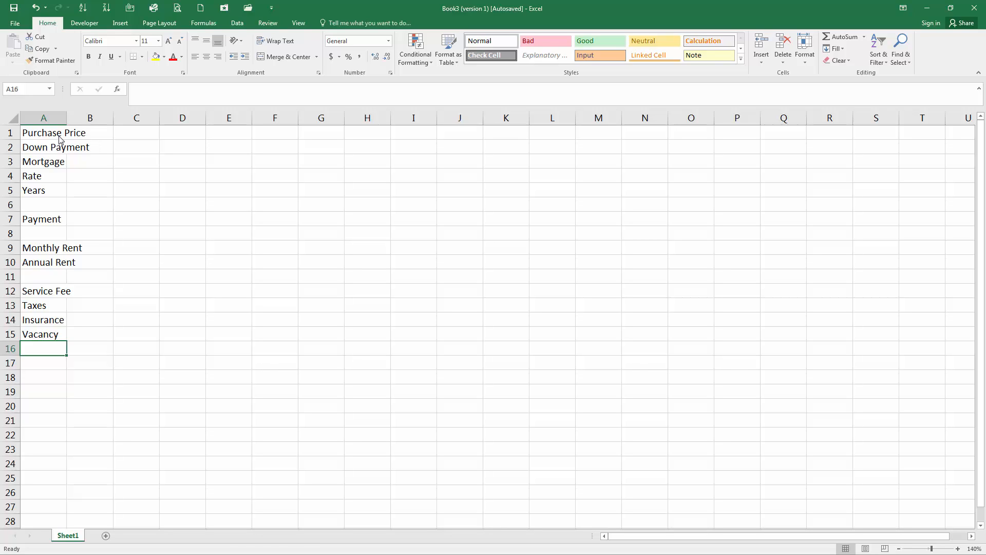
pyautogui.press('Return')
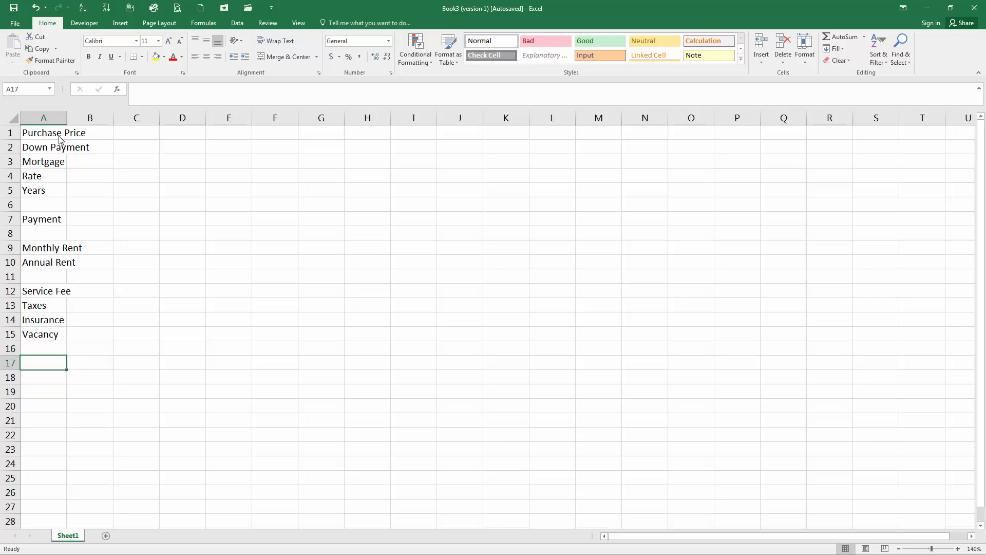
# Enter the label Total Cost in A17 and the label Net CF in A19, leaving row 18 blank
pyautogui.write('Total Cost')
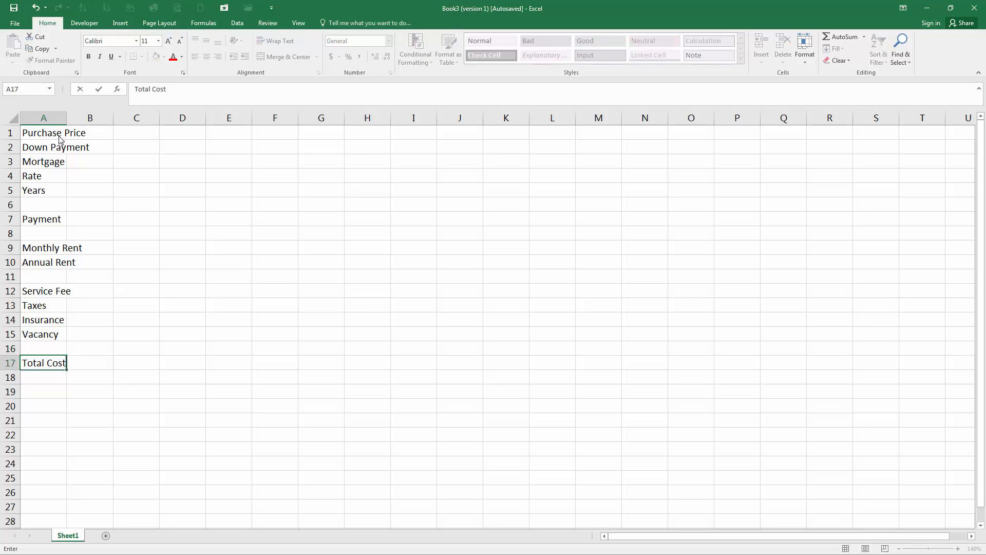
pyautogui.press('Tab')
pyautogui.press('Left')
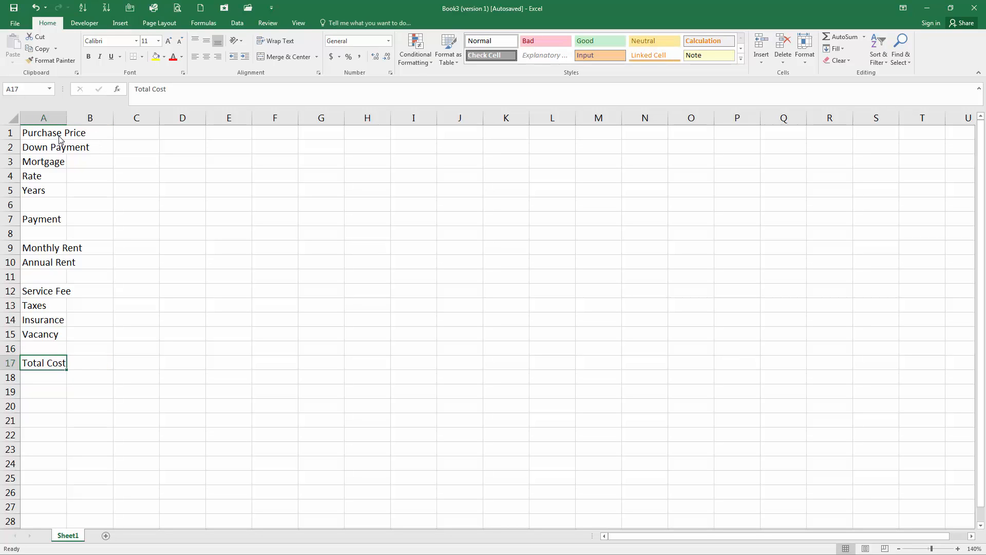
pyautogui.press('Down')
pyautogui.press('Down')
pyautogui.write('Net')
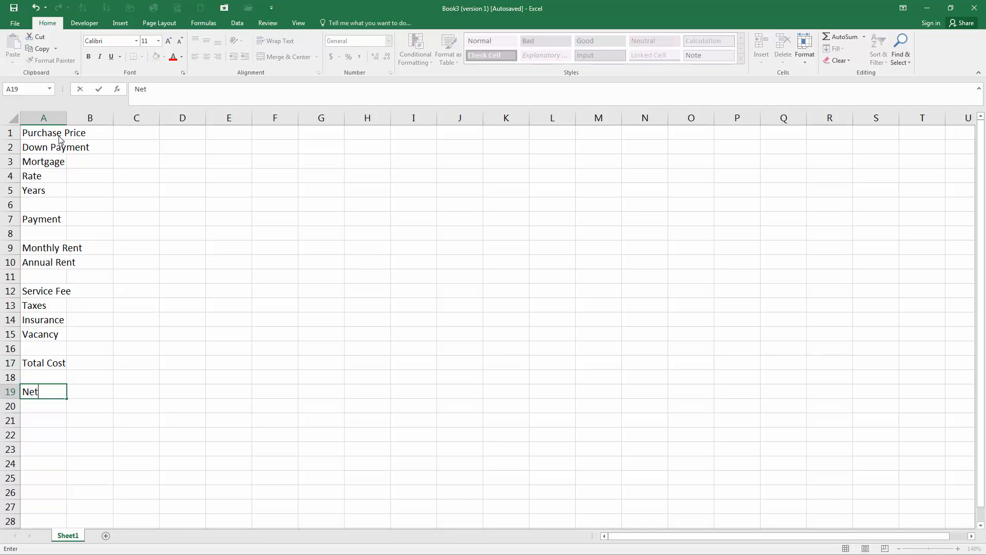
pyautogui.write(' F')
pyautogui.press('BackSpace')
pyautogui.write('CF')
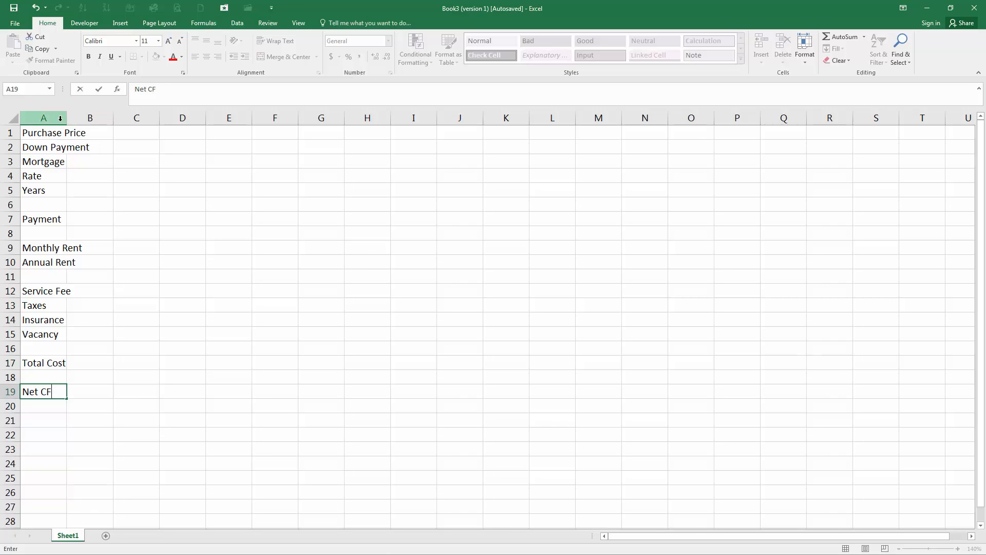
# Widen column A to fit its longest label
pyautogui.click(64, 119)
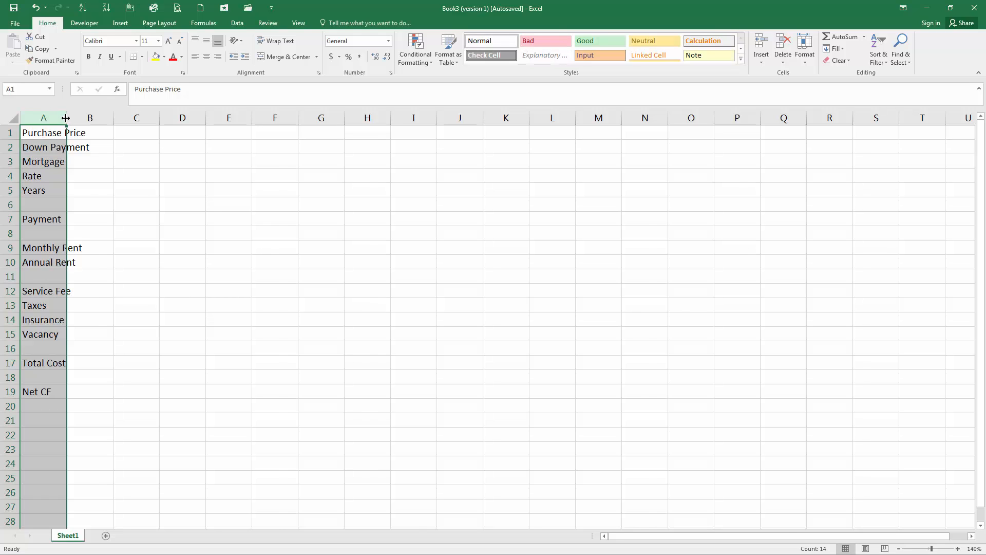
pyautogui.doubleClick(66, 118)
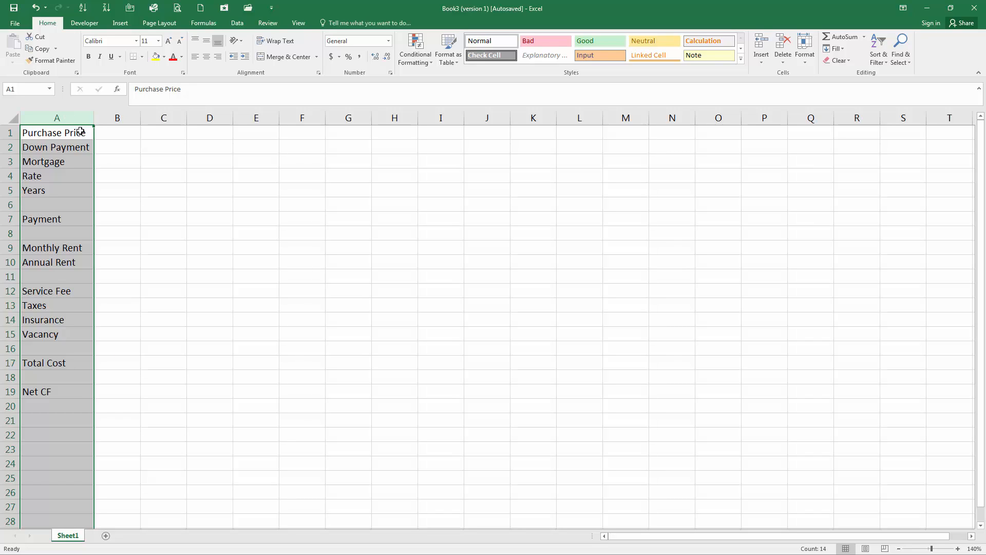
pyautogui.click(79, 134)
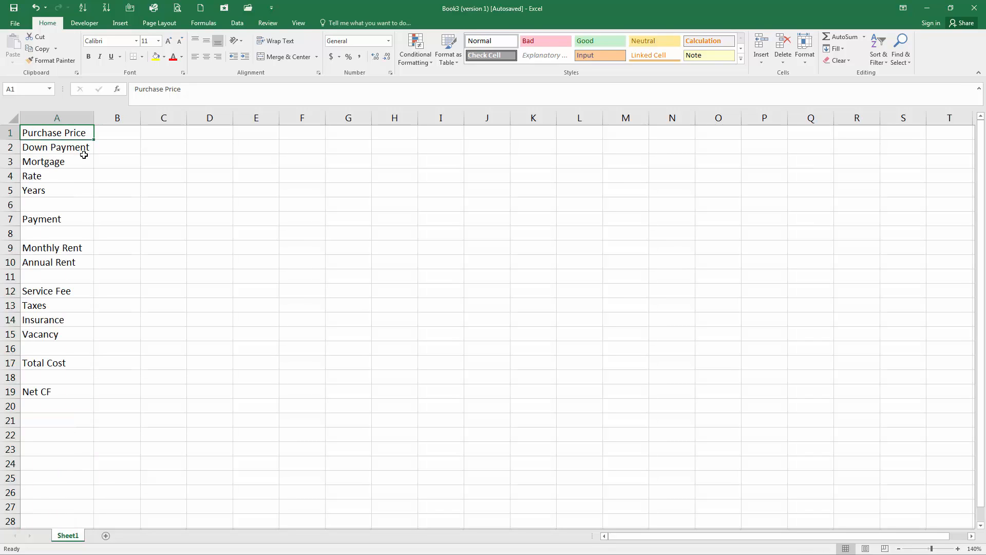
# Enter a purchase price of 185000 in B1 and a down payment of 60000 in B2
pyautogui.click(108, 133)
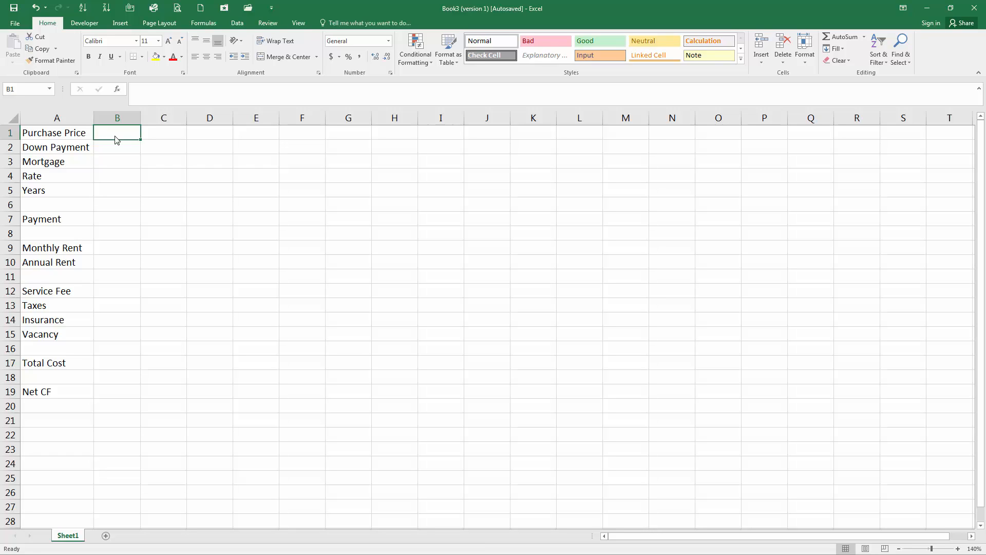
pyautogui.write('185')
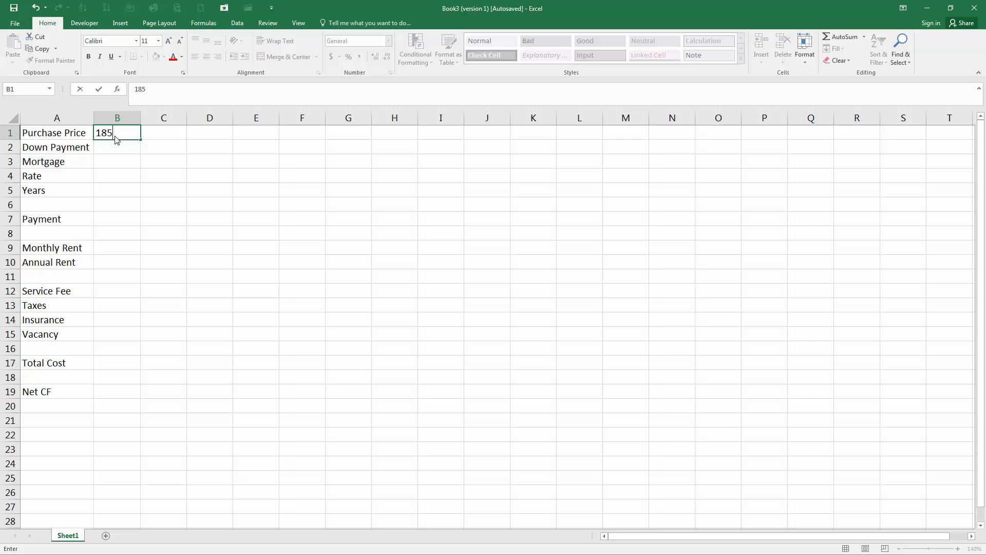
pyautogui.write('0000')
pyautogui.press('Return')
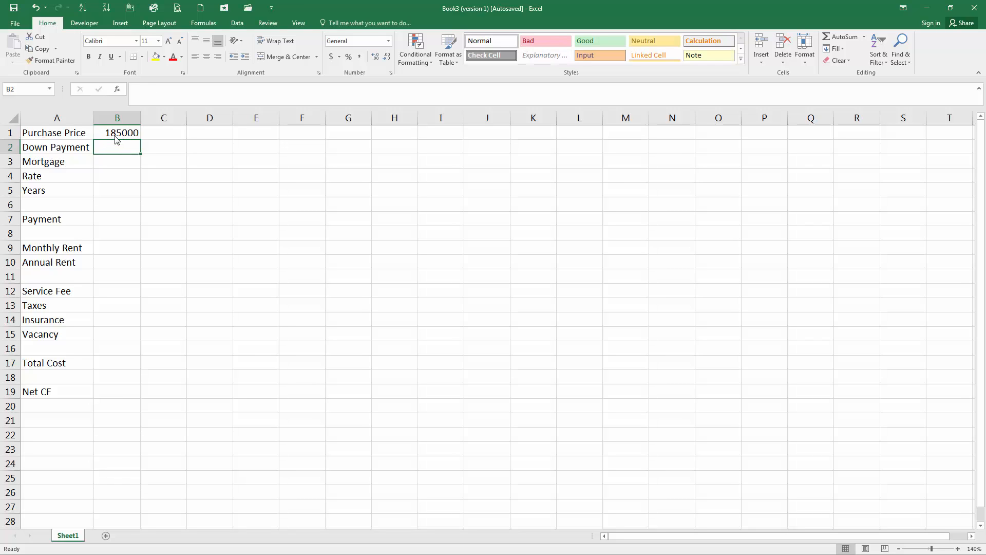
pyautogui.click(116, 136)
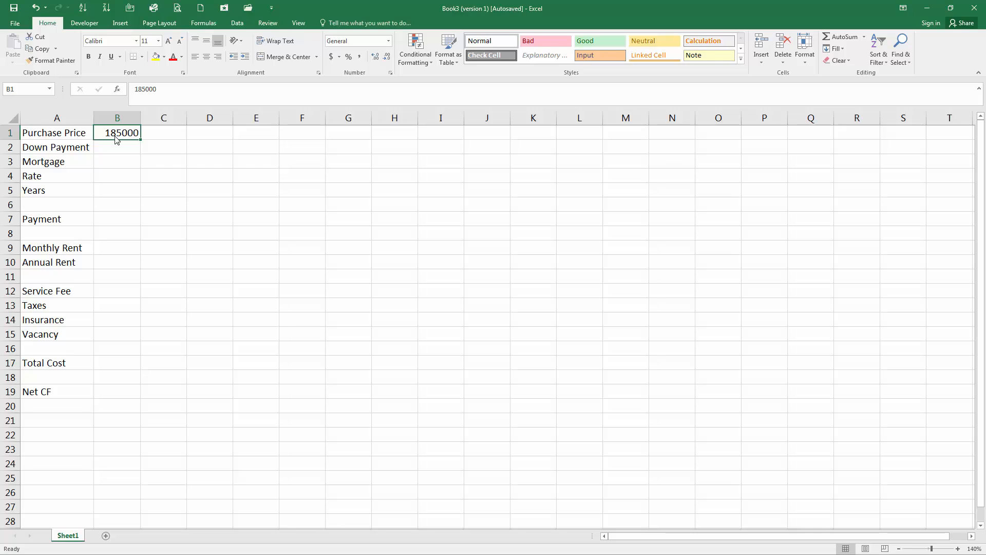
pyautogui.press('Return')
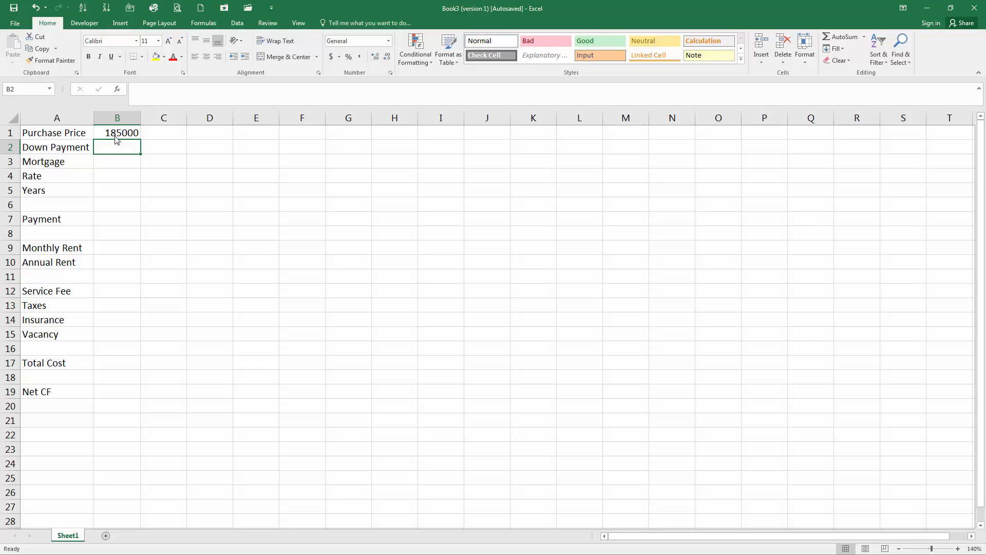
pyautogui.write('60000')
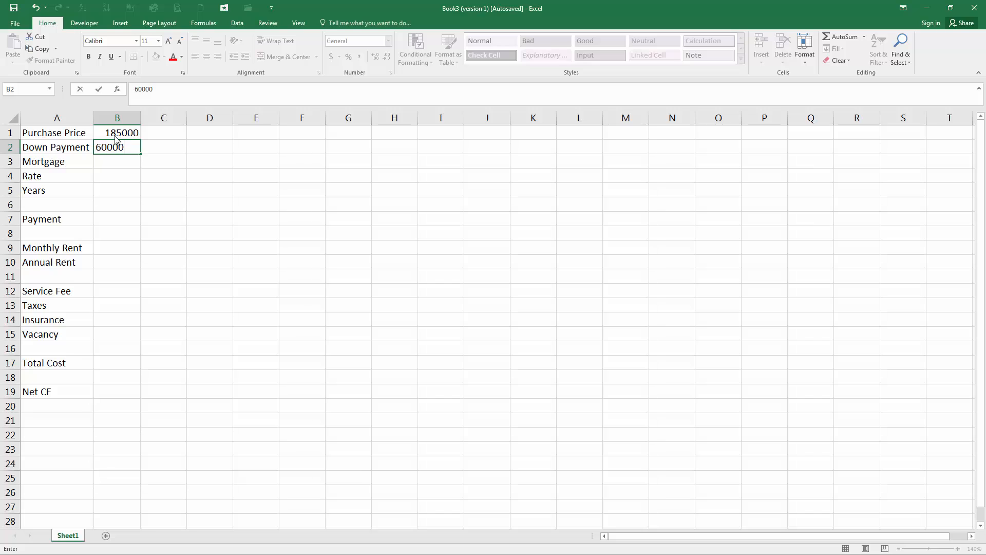
pyautogui.press('Return')
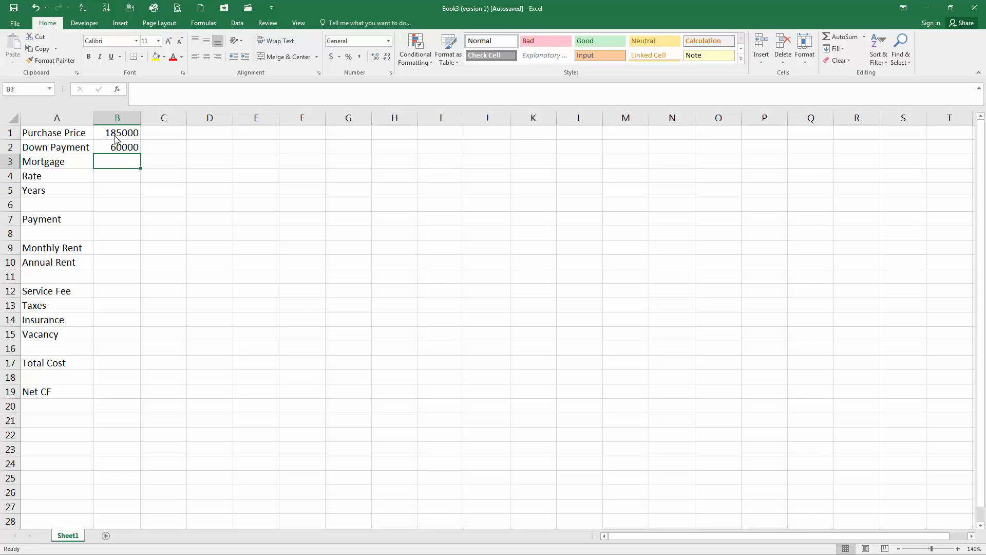
# Calculate the mortgage amount in B3 as purchase price minus down payment with =B1-B2
pyautogui.write('=')
pyautogui.press('Up')
pyautogui.press('Up')
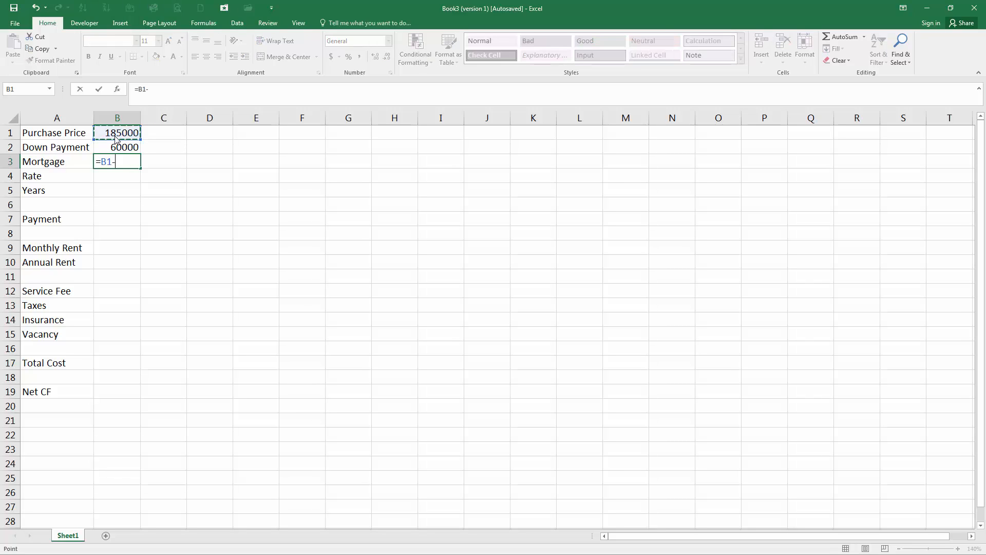
pyautogui.write('-')
pyautogui.press('Up')
pyautogui.press('Return')
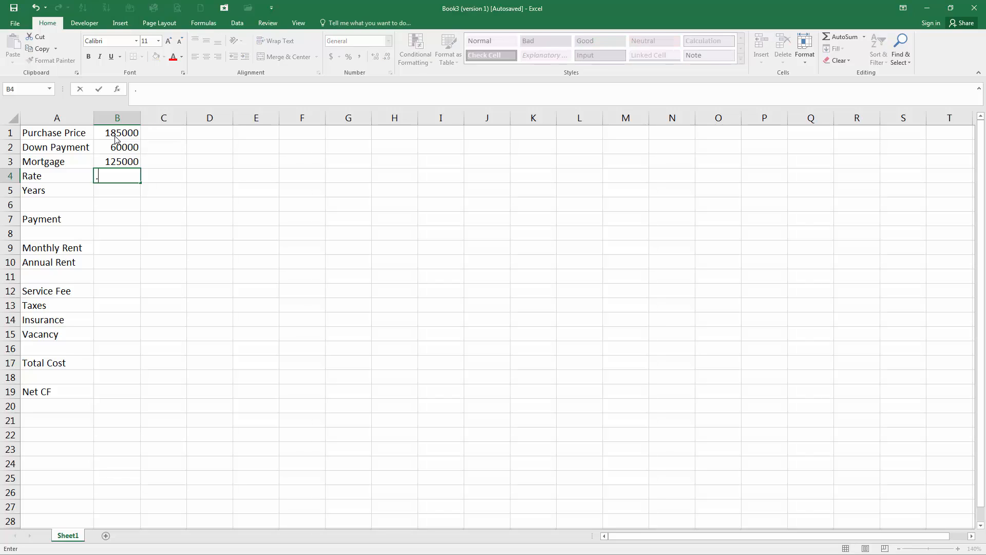
# Enter an interest rate of 0.05 in B4 and a term of 30 years in B5
pyautogui.write('0.05')
pyautogui.press('Return')
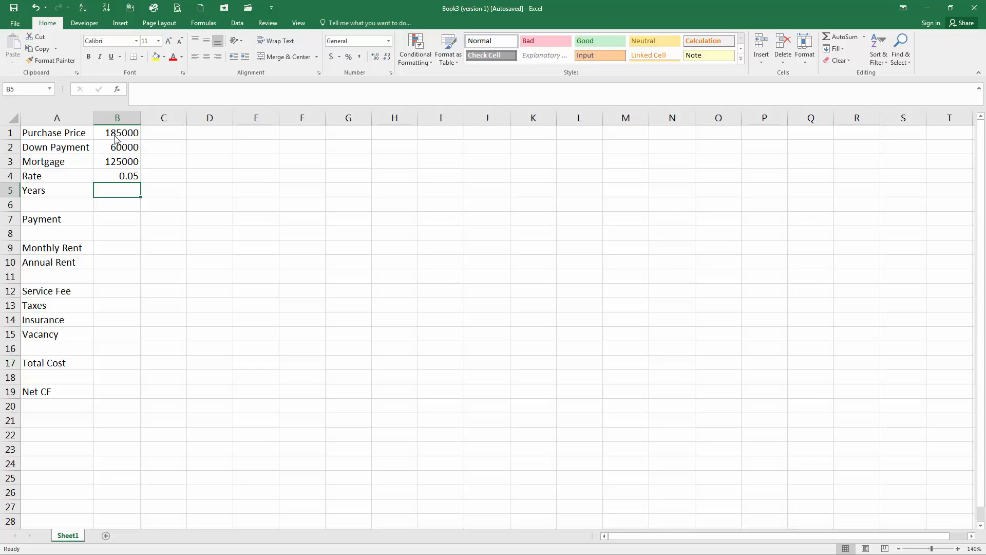
pyautogui.write('30')
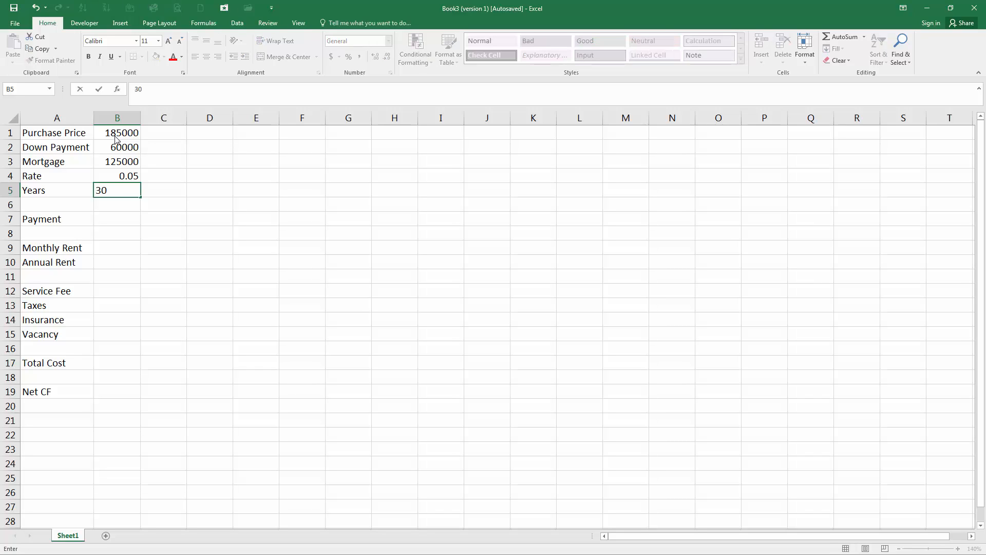
pyautogui.press('Return')
# Calculate the payment in B7 with =PMT(B4,B5,B3) and widen column B to fit its contents
pyautogui.press('Return')
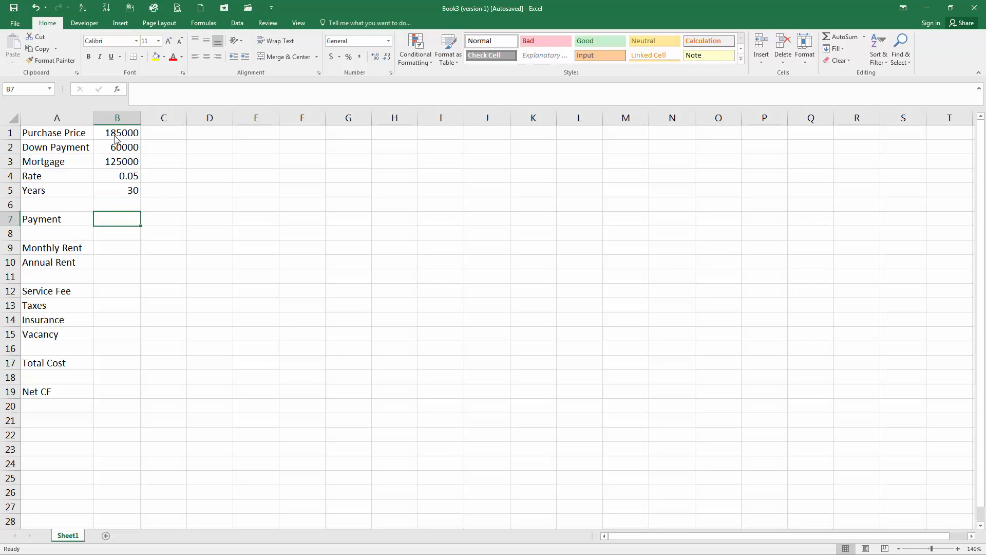
pyautogui.write('=pm')
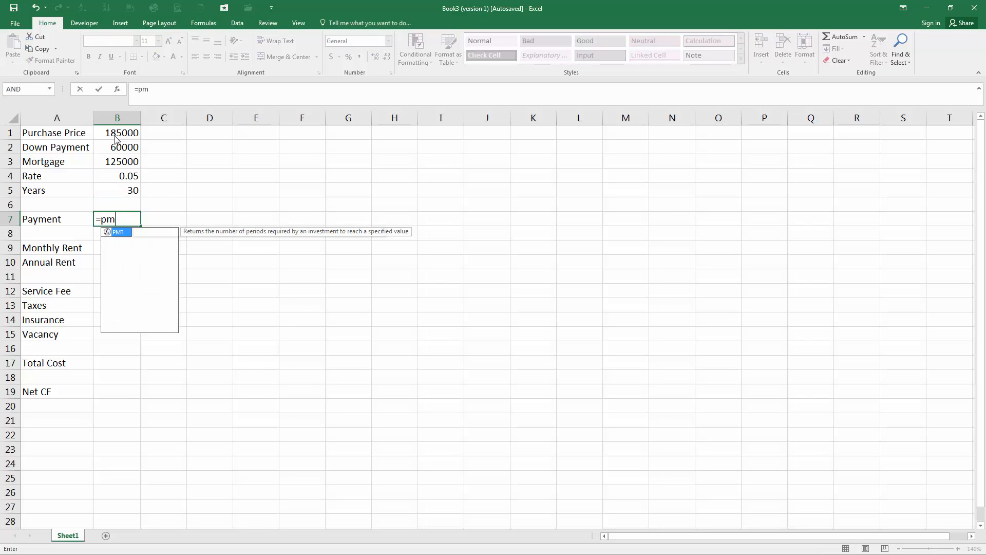
pyautogui.write('t(')
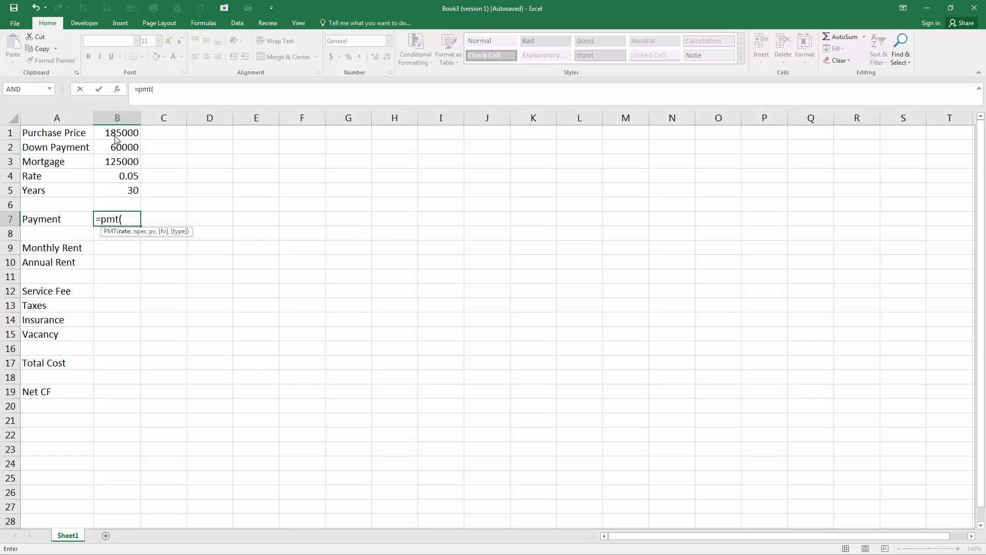
pyautogui.click(113, 180)
pyautogui.write(',')
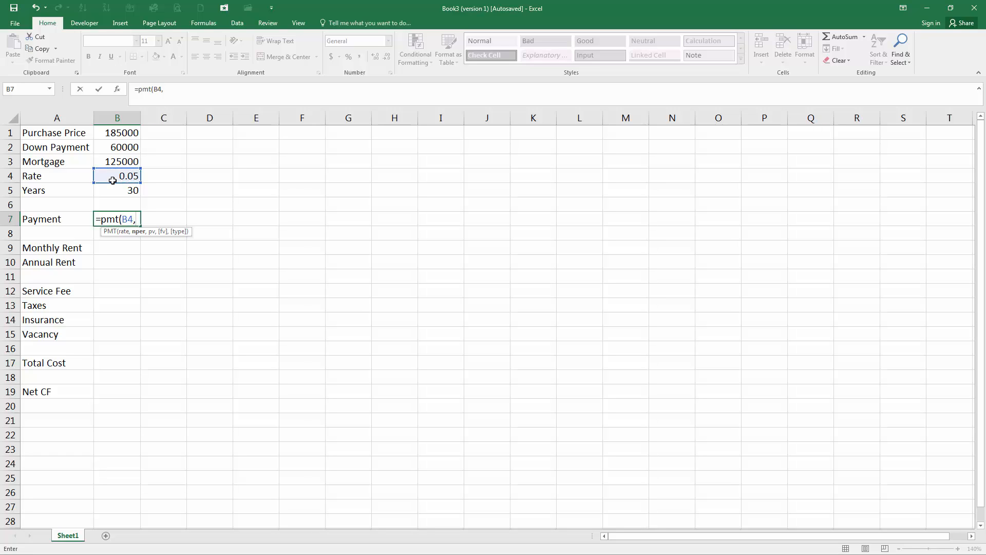
pyautogui.click(120, 192)
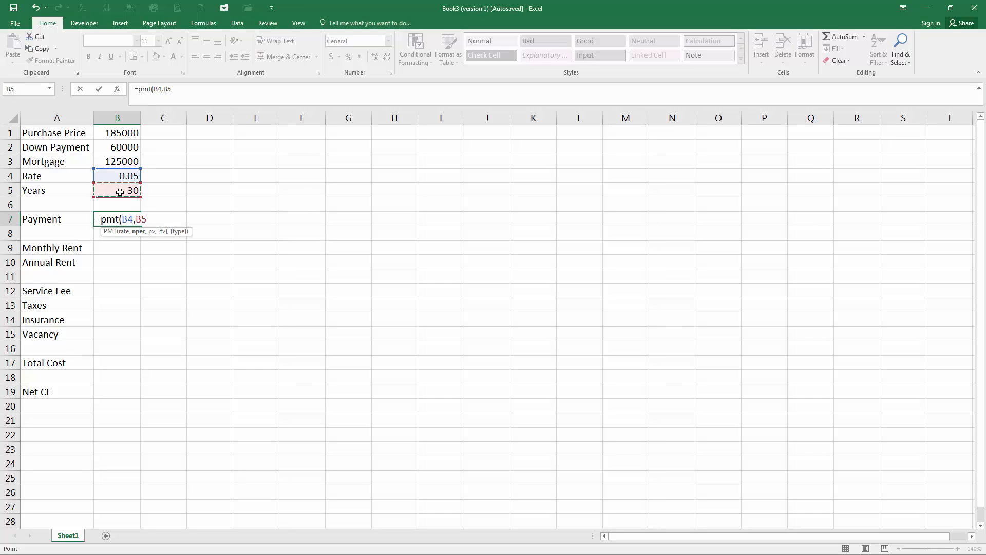
pyautogui.write(',')
pyautogui.click(117, 162)
pyautogui.press('Return')
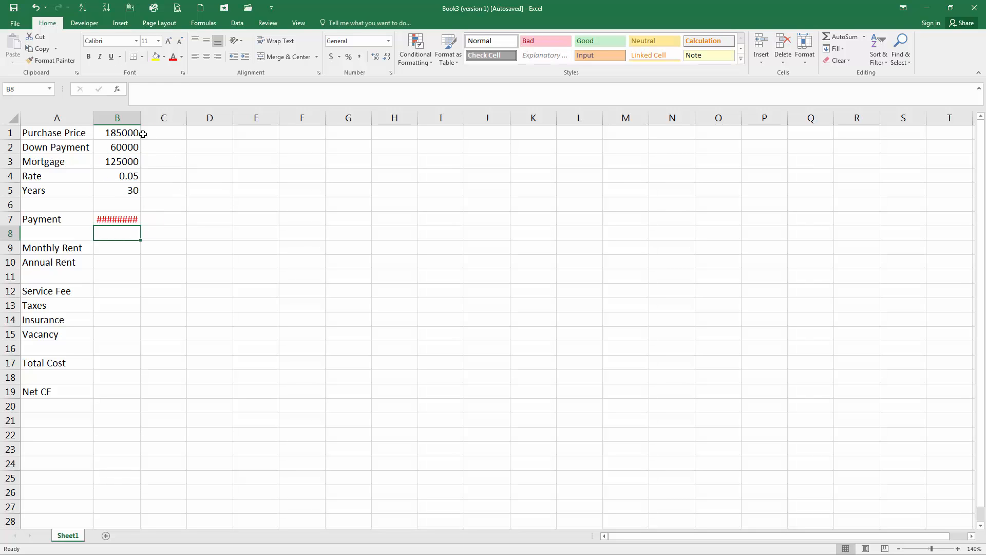
pyautogui.doubleClick(140, 117)
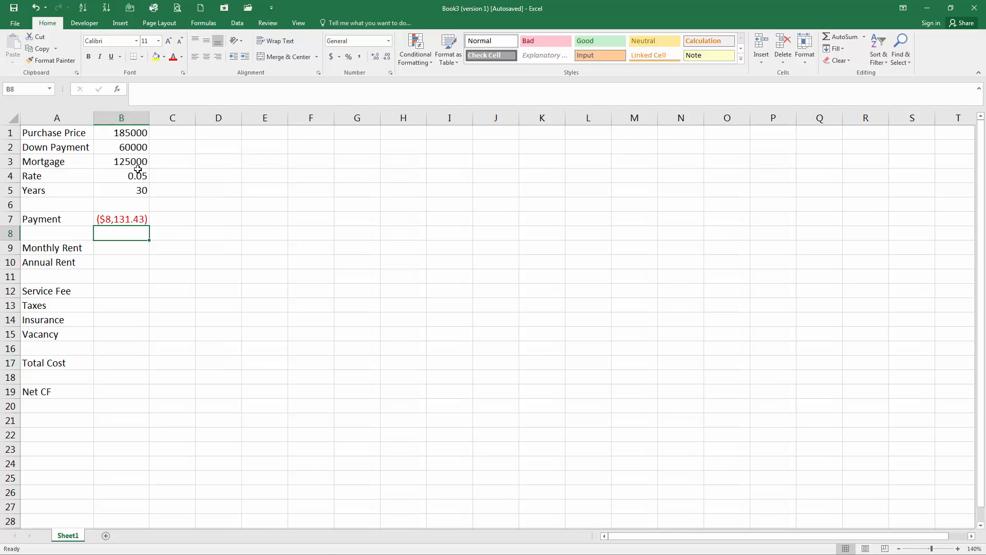
# Negate the payment formula in B7 so it reads =-PMT(B4,B5,B3)
pyautogui.click(125, 221)
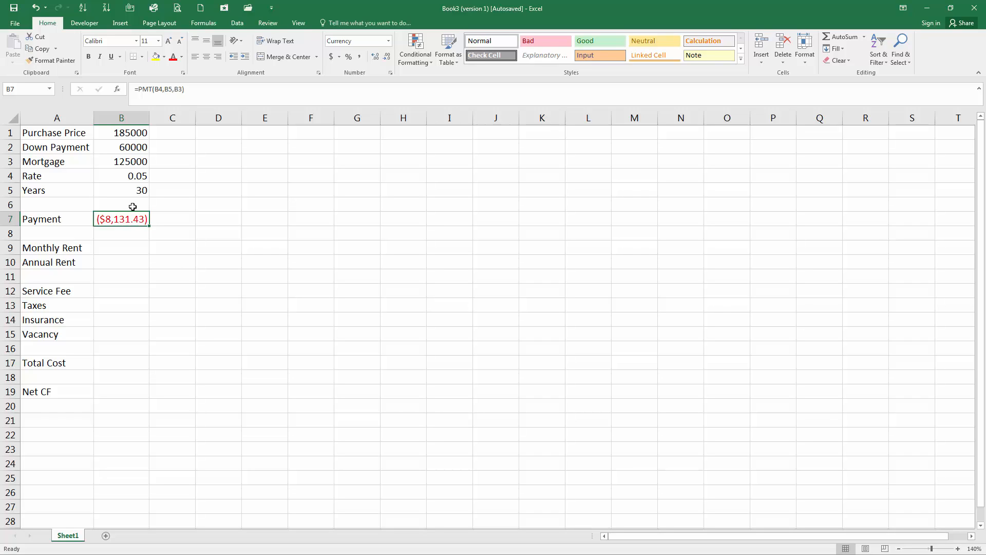
pyautogui.click(137, 89)
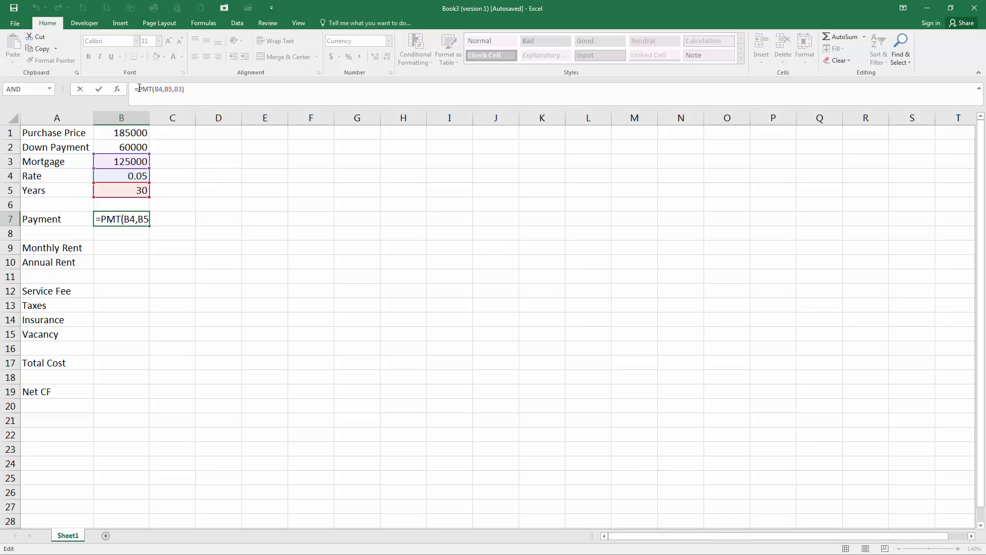
pyautogui.write('-')
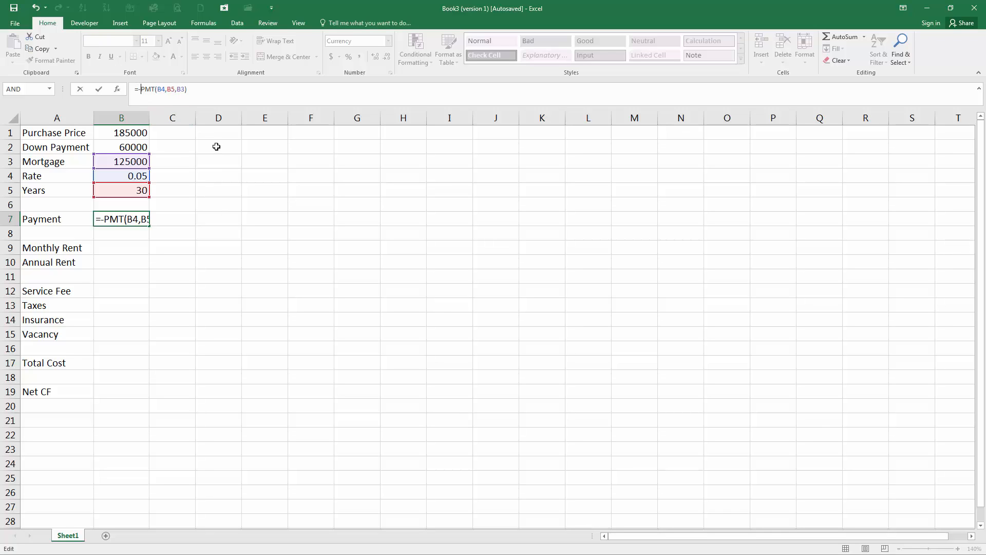
pyautogui.press('Return')
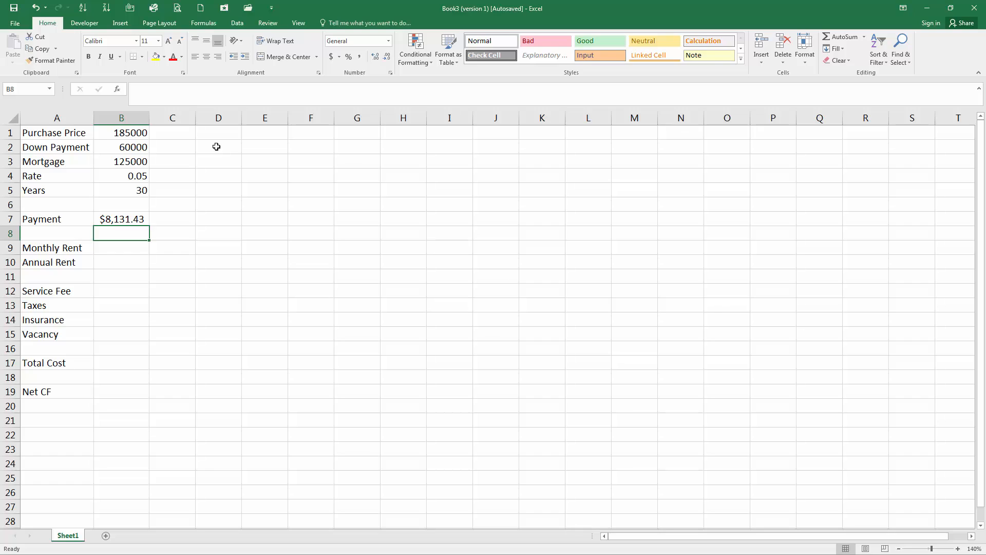
# Enter a monthly rent of 1500 in B9
pyautogui.press('Up')
pyautogui.press('Down')
pyautogui.press('Down')
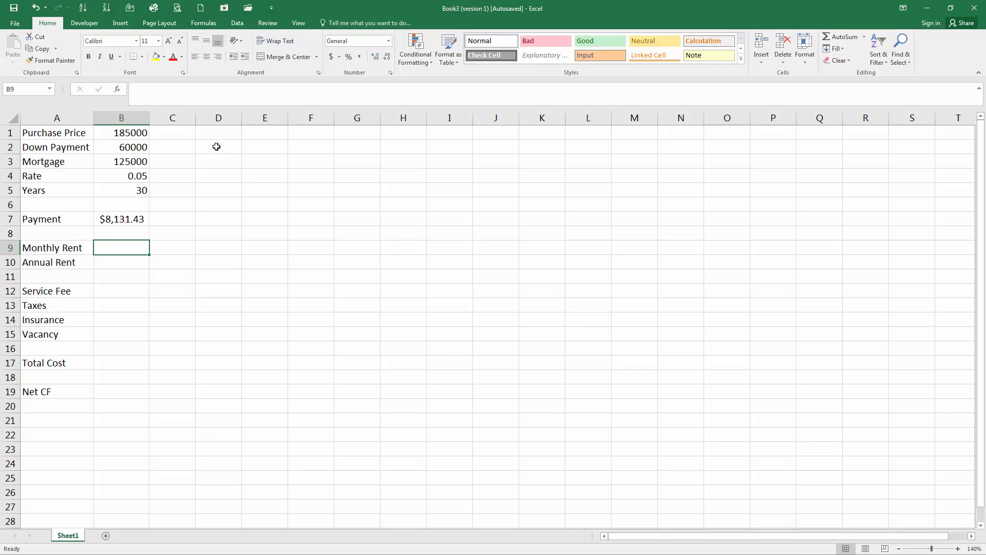
pyautogui.write('1500')
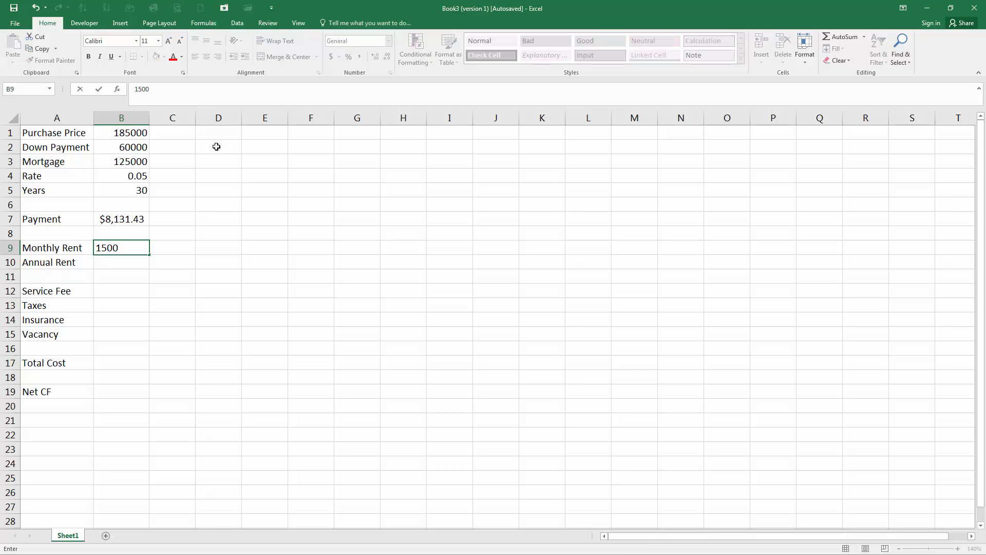
pyautogui.press('Return')
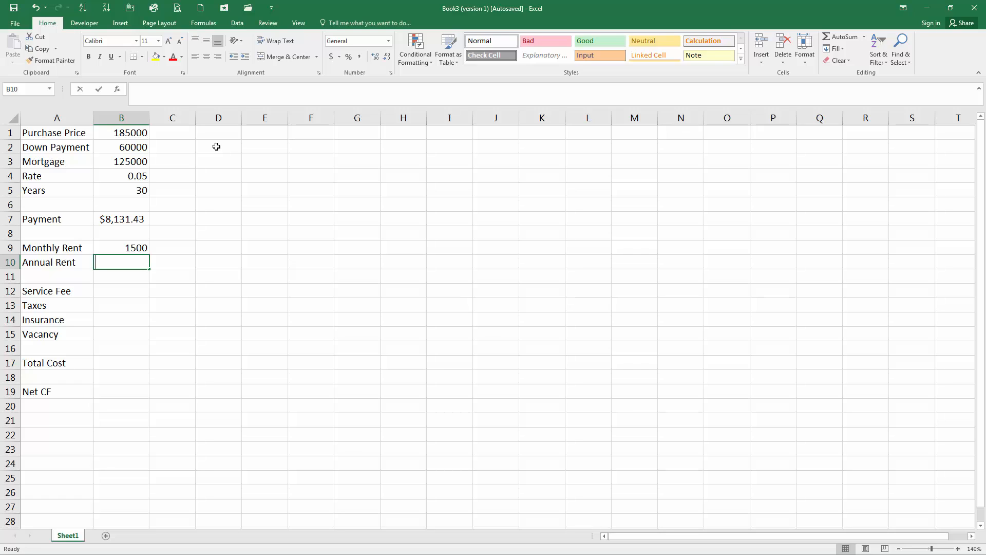
# Calculate the annual rent in B10 by multiplying the monthly rent by 12 with +B9*12, and go to the Service Fee value cell B12
pyautogui.write('+')
pyautogui.press('Up')
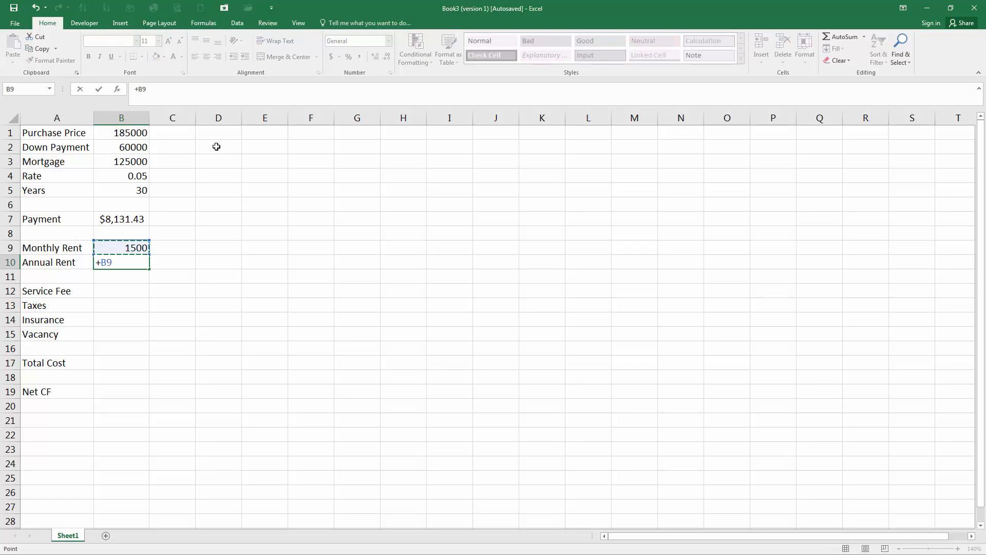
pyautogui.write('*12')
pyautogui.press('Return')
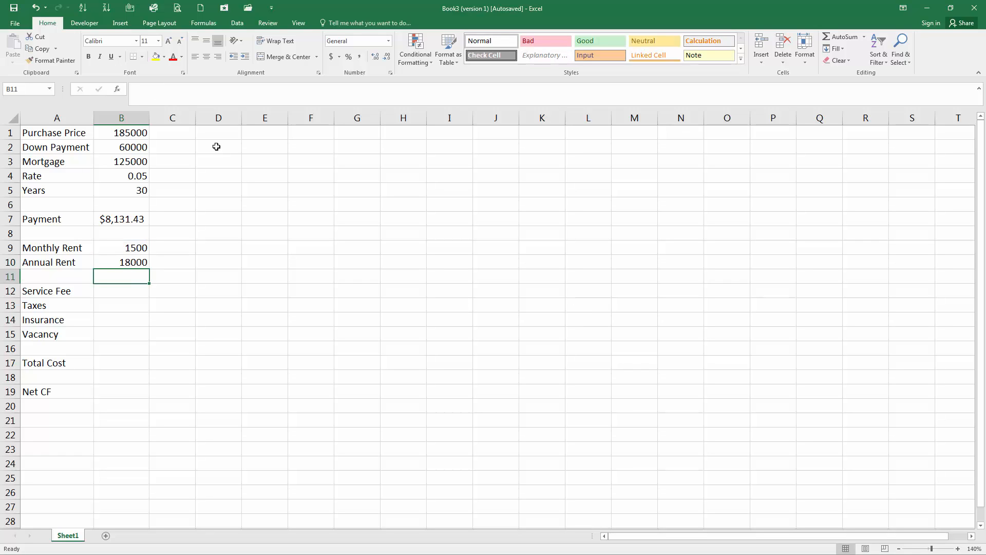
pyautogui.press('Down')
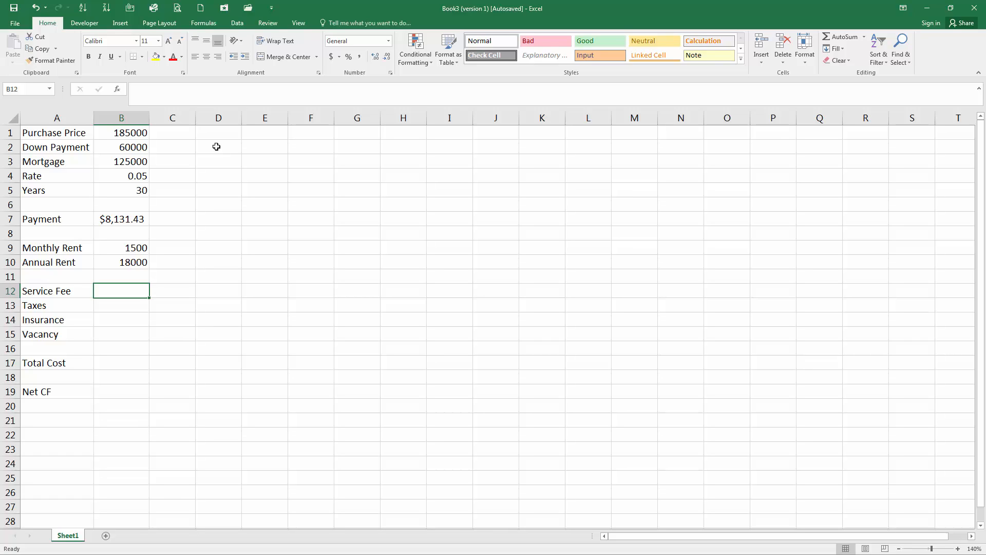
# Calculate the Service Fee in B12 as 10% of the annual rent with =B10*.10
pyautogui.write('=')
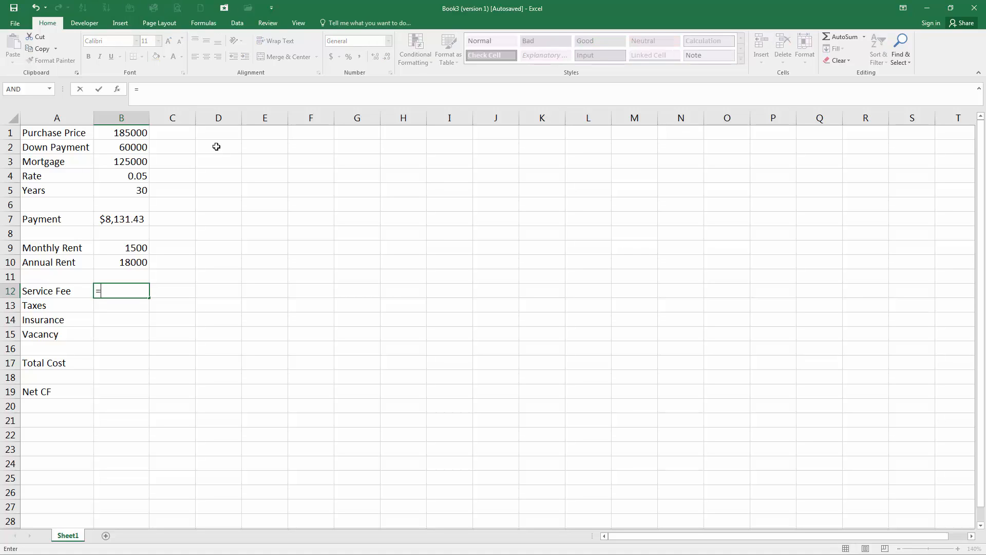
pyautogui.click(134, 263)
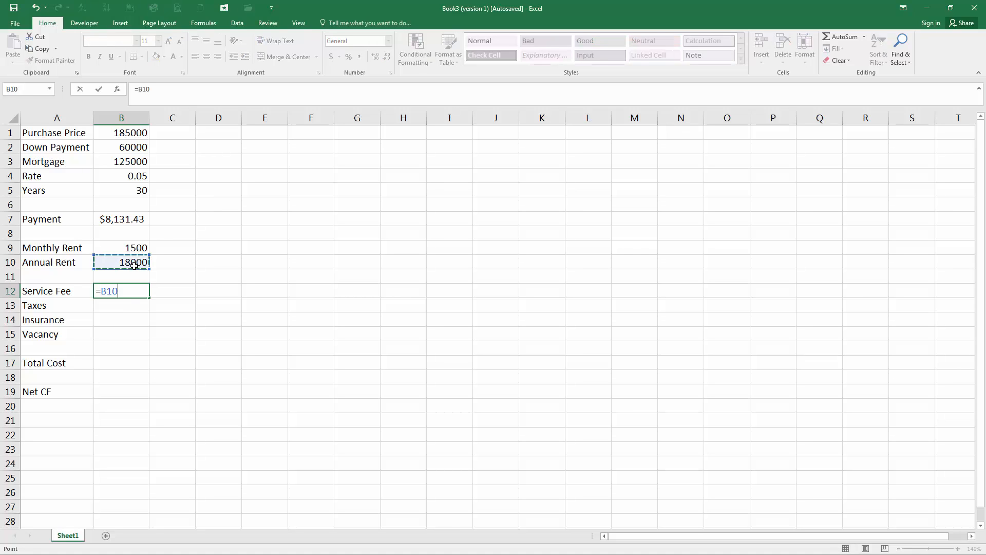
pyautogui.write('*.10')
pyautogui.press('Return')
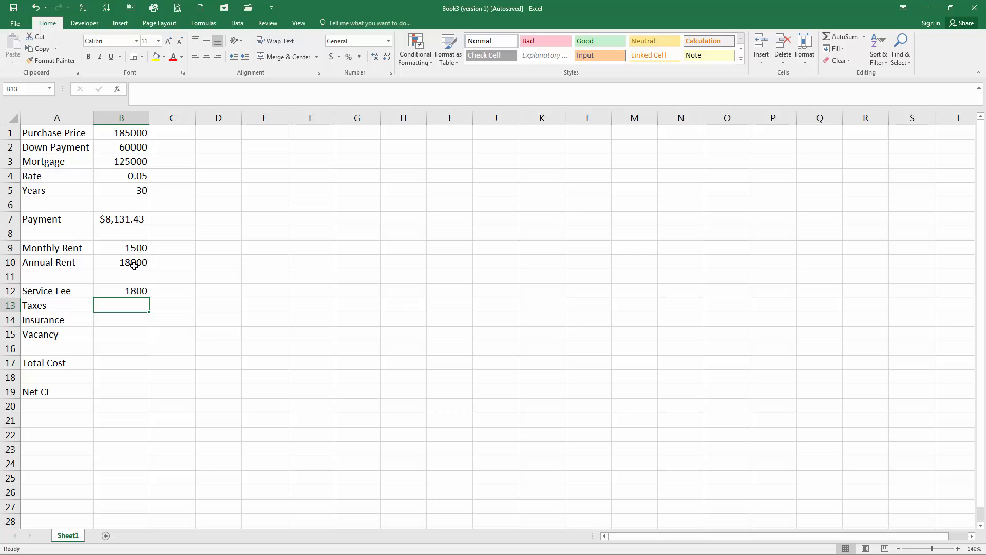
# Enter taxes of 2200 in B13 and insurance of 500 in B14
pyautogui.write('2200')
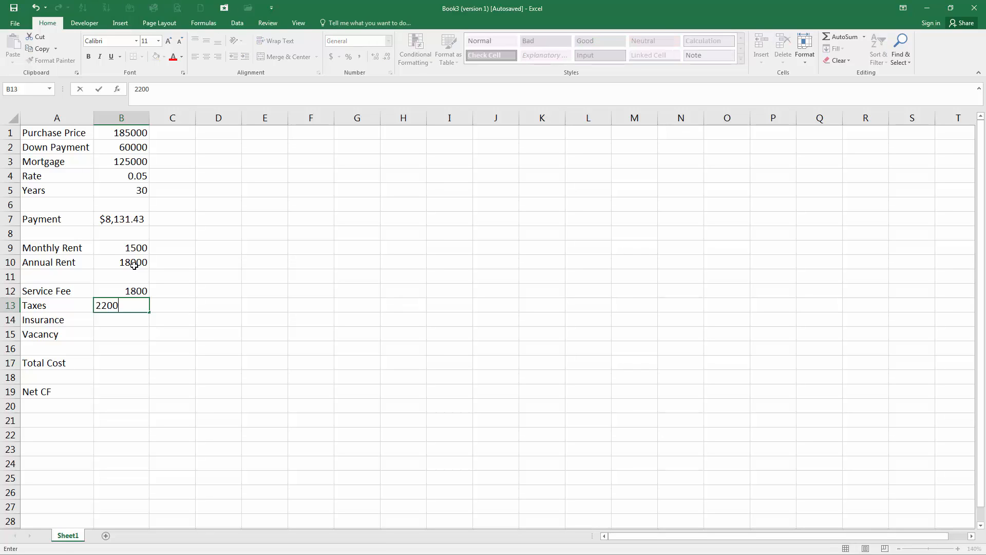
pyautogui.press('Return')
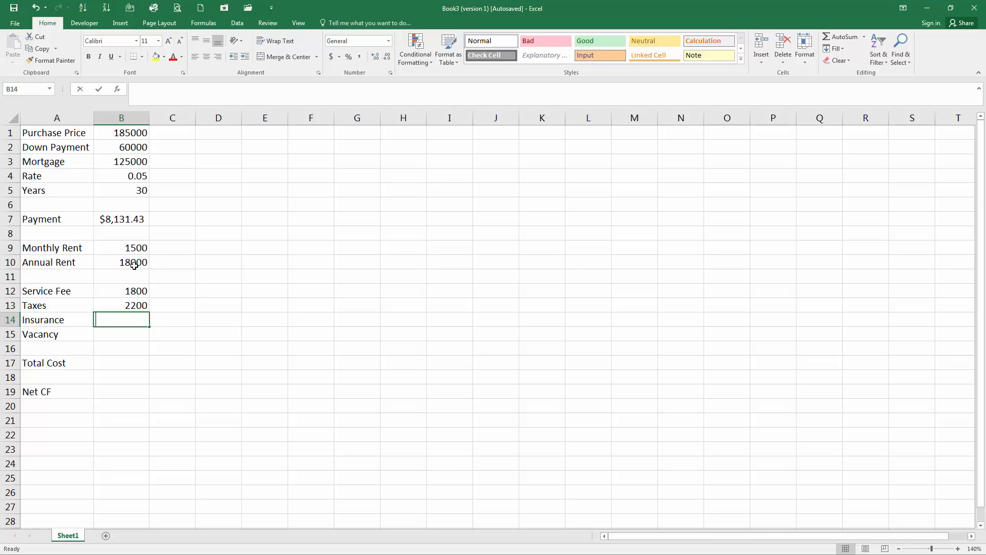
pyautogui.write('500')
pyautogui.press('Return')
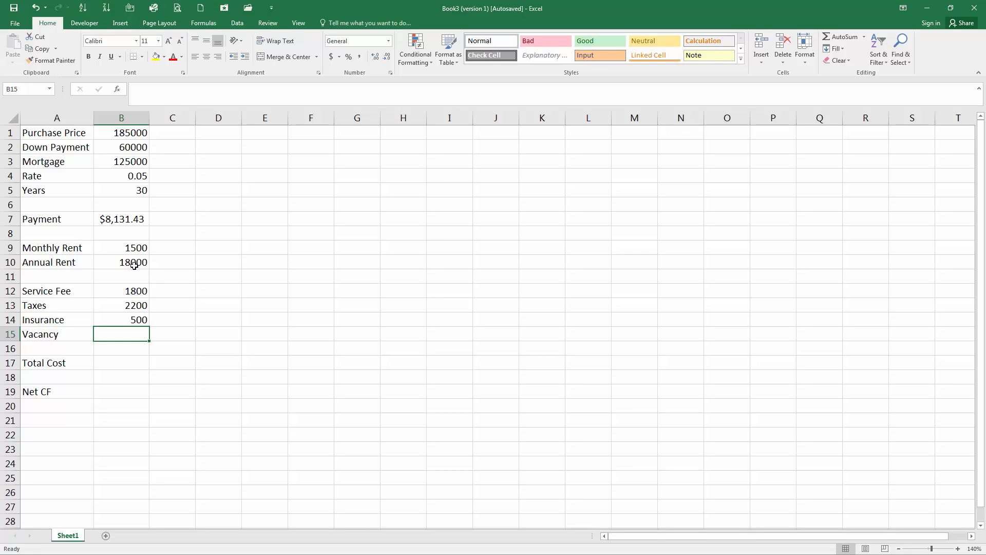
# Calculate the Vacancy cost in B15 as a tenth of the annual rent with =B10*.1
pyautogui.write('=')
pyautogui.press('Up')
pyautogui.press('Up')
pyautogui.press('Up')
pyautogui.press('Up')
pyautogui.press('Up')
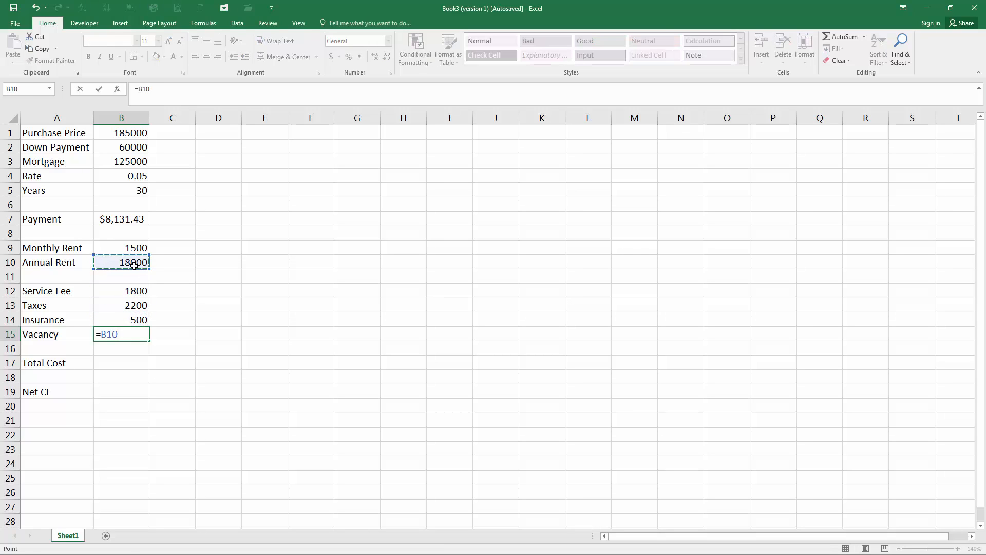
pyautogui.write('-')
pyautogui.press('BackSpace')
pyautogui.write('*.1')
pyautogui.hotkey('ctrl', 'Return')
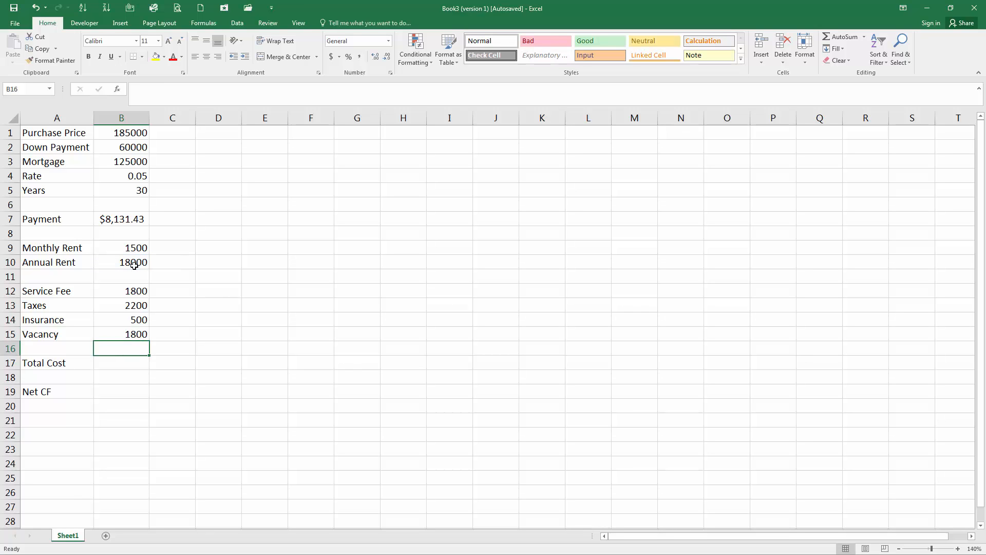
# Calculate the Total Cost in B17 by summing the four expenses with =SUM(B12:B15)
pyautogui.press('Down')
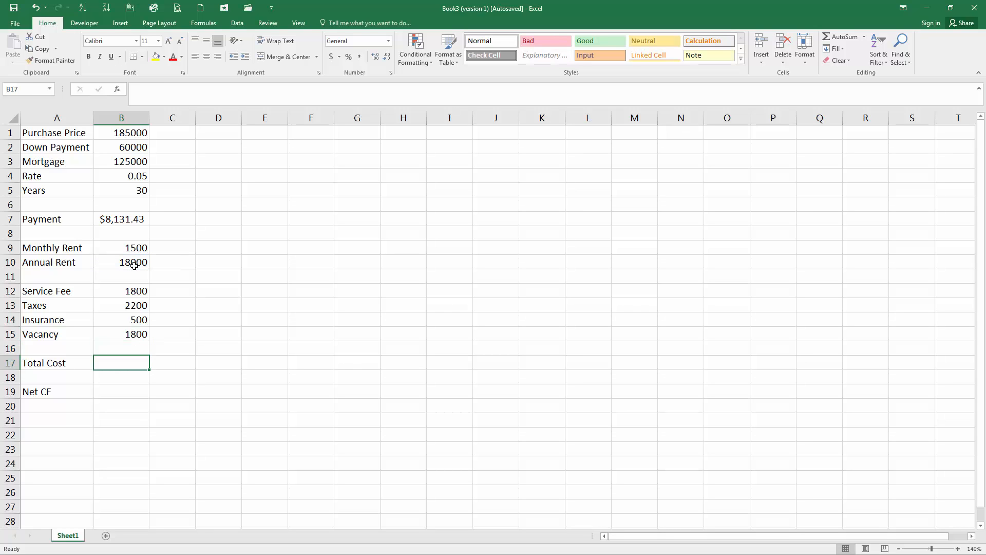
pyautogui.write('=sum(')
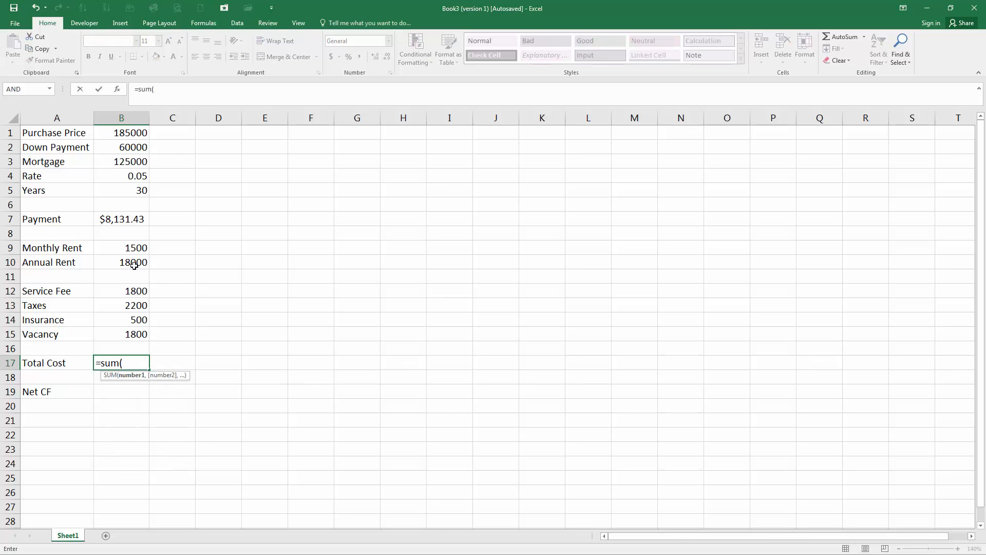
pyautogui.press('Up')
pyautogui.press('Up')
pyautogui.hotkey('shift', 'Up')
pyautogui.hotkey('shift', 'Up')
pyautogui.hotkey('shift', 'Up')
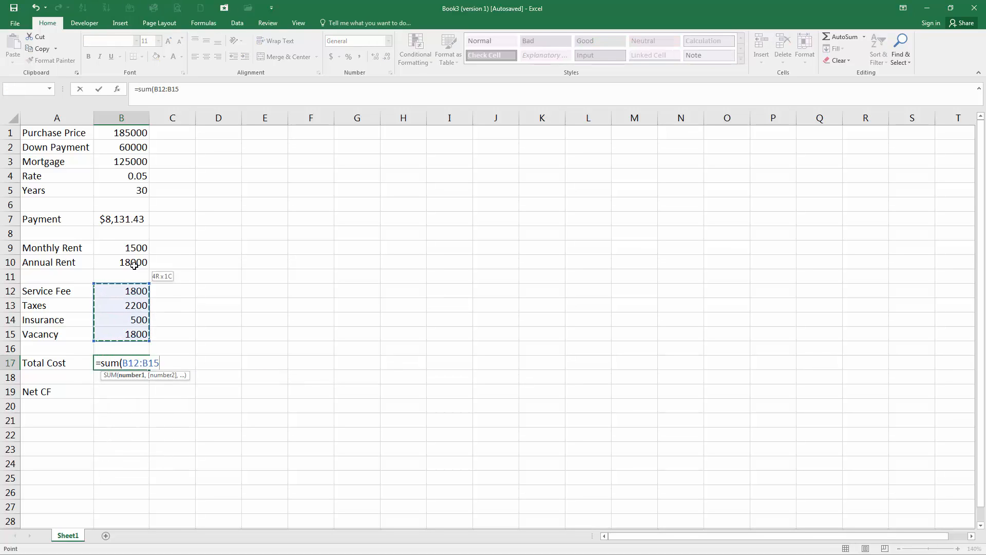
pyautogui.press('Return')
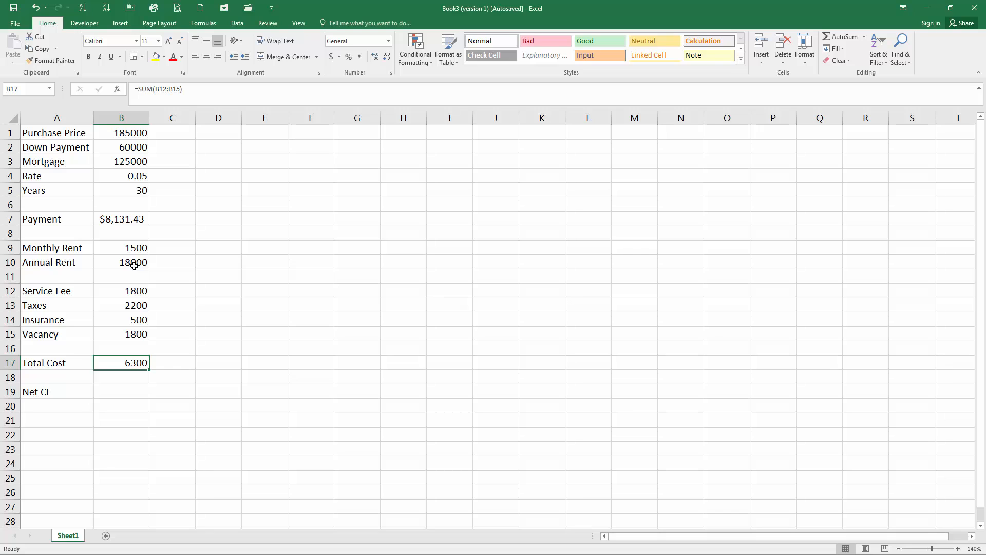
# Calculate the Net CF in B19 by subtracting the payment and total cost from the annual rent with +B10-B7-B17
pyautogui.press('Down')
pyautogui.press('Down')
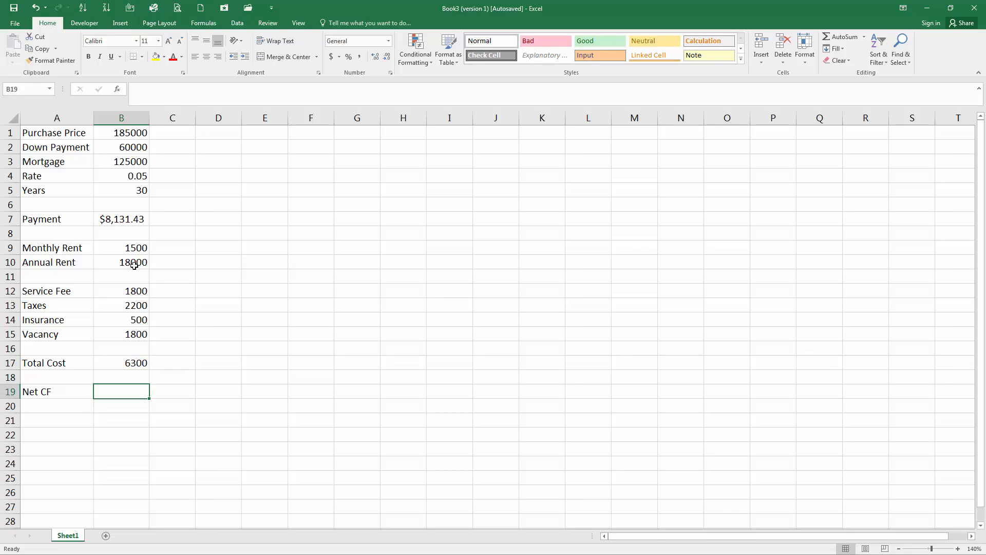
pyautogui.write('+')
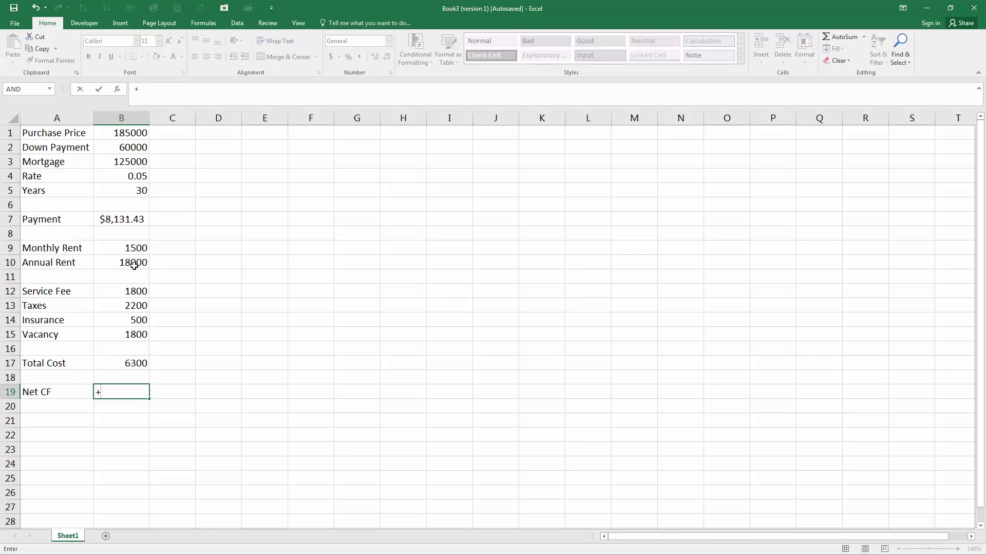
pyautogui.click(134, 265)
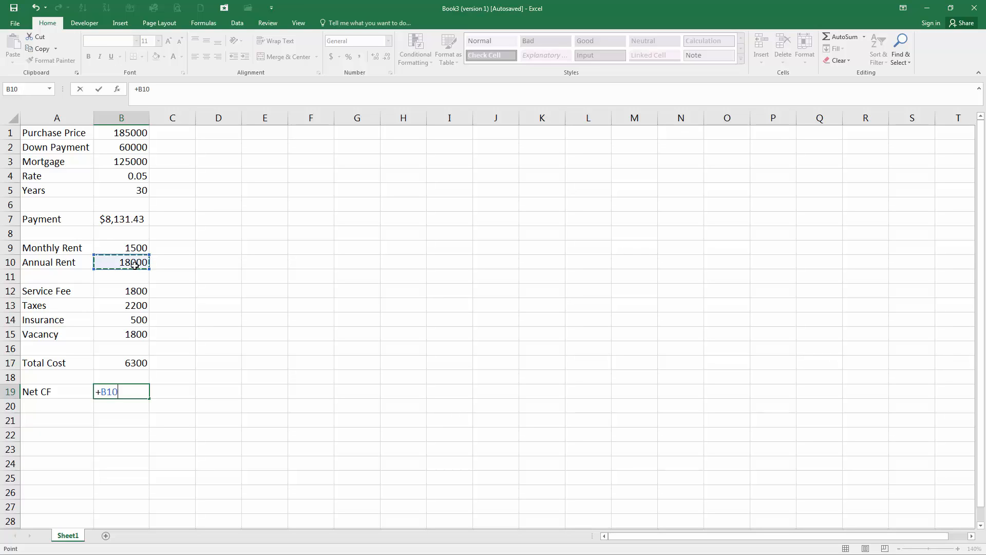
pyautogui.write('-')
pyautogui.click(130, 220)
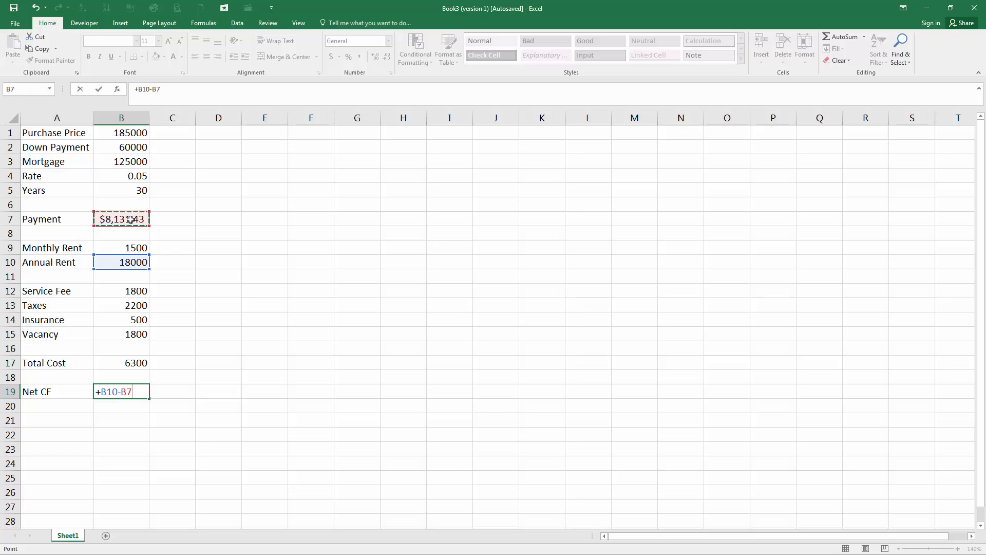
pyautogui.write('-')
pyautogui.click(147, 364)
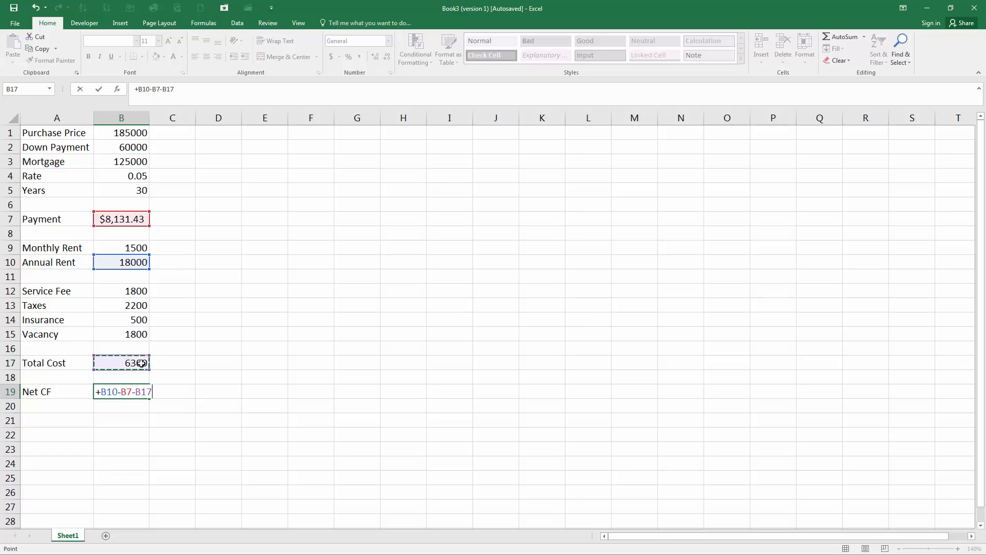
pyautogui.press('Return')
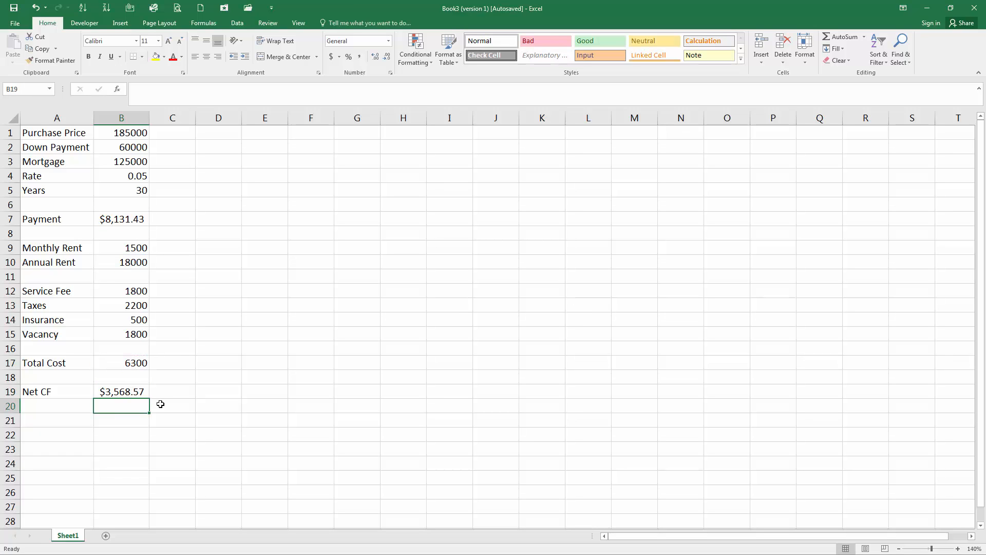
pyautogui.press('Up')
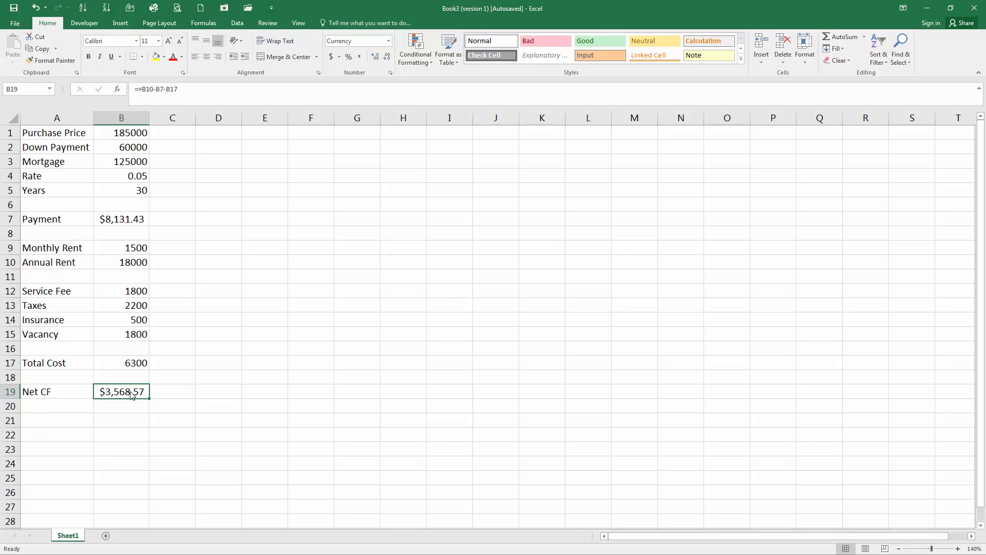
# Calculate the return on the down payment in B21 with =B19/B2
pyautogui.click(127, 419)
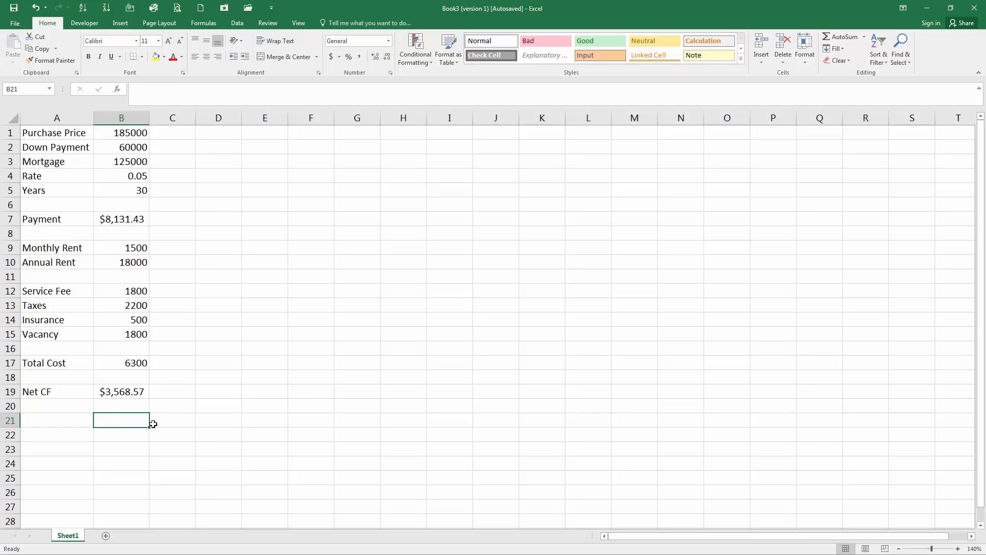
pyautogui.write('=')
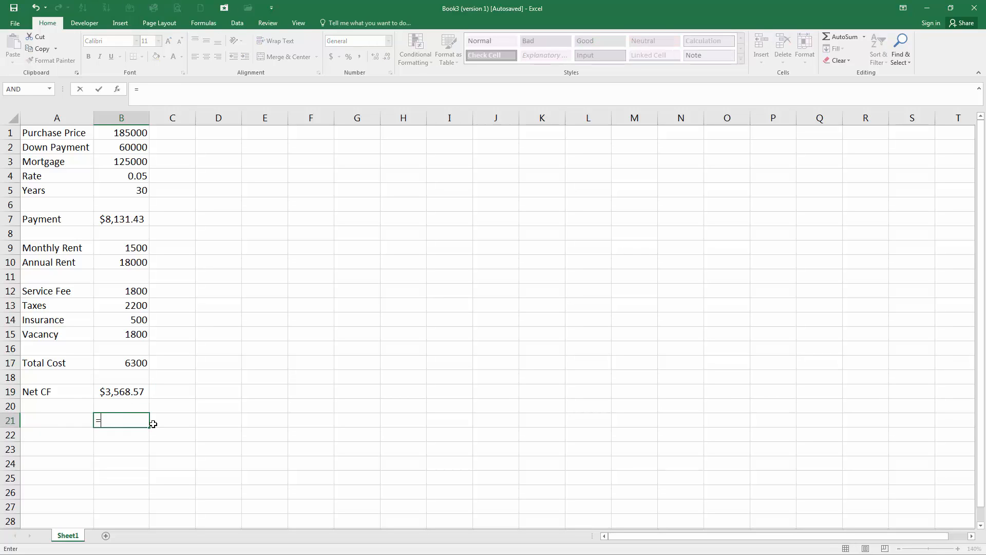
pyautogui.press('Up')
pyautogui.press('Up')
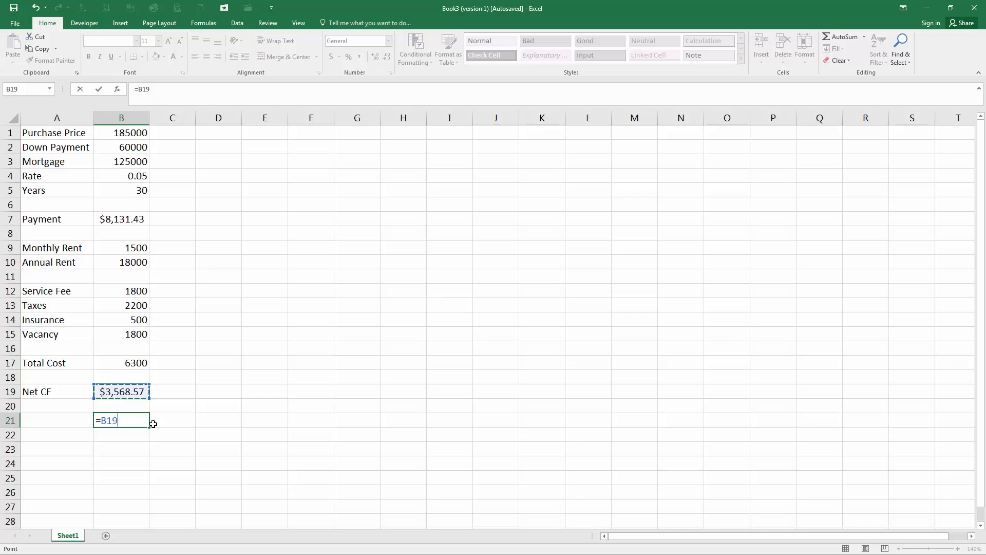
pyautogui.write('/')
pyautogui.click(111, 148)
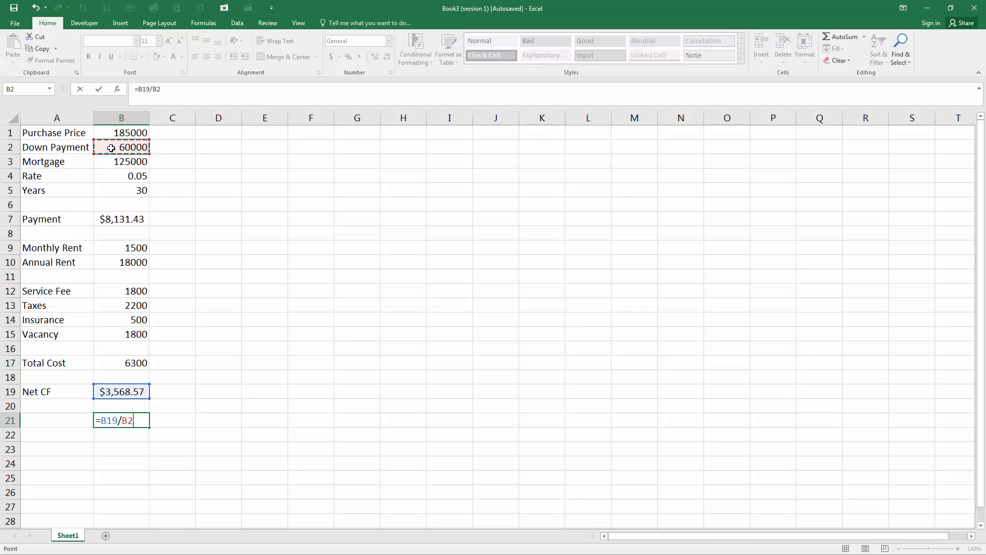
pyautogui.press('Return')
# Format the return in B21 as a percentage with two decimal places
pyautogui.press('Up')
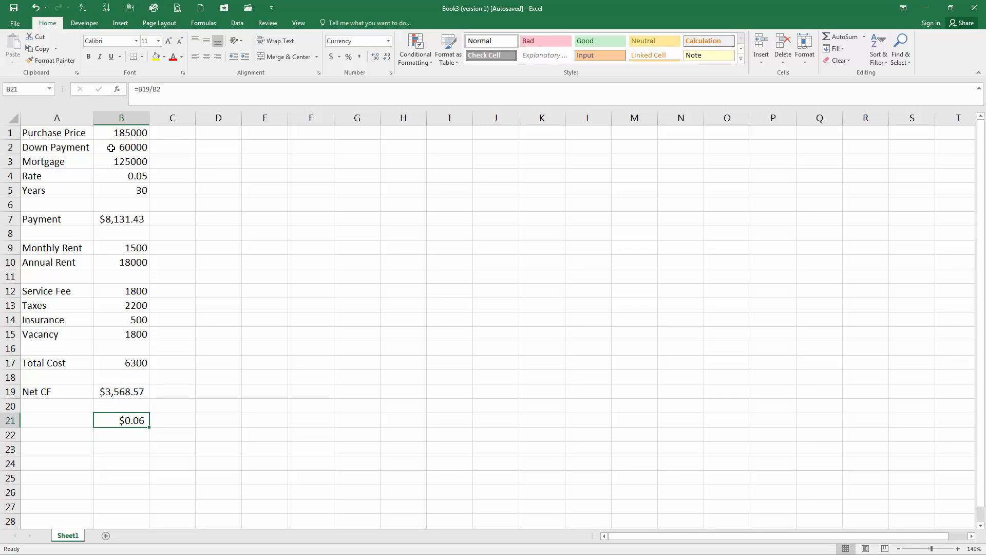
pyautogui.click(349, 56)
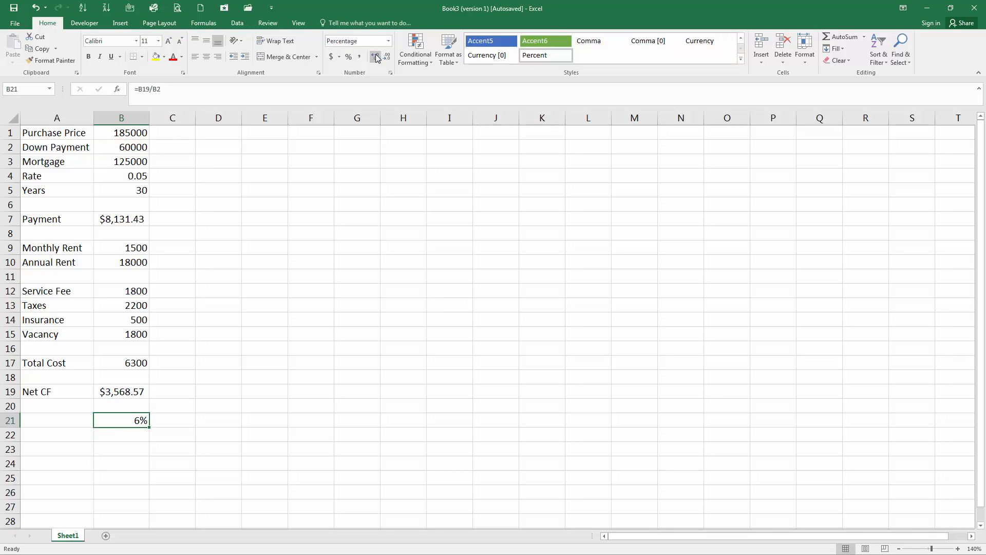
pyautogui.doubleClick(377, 57)
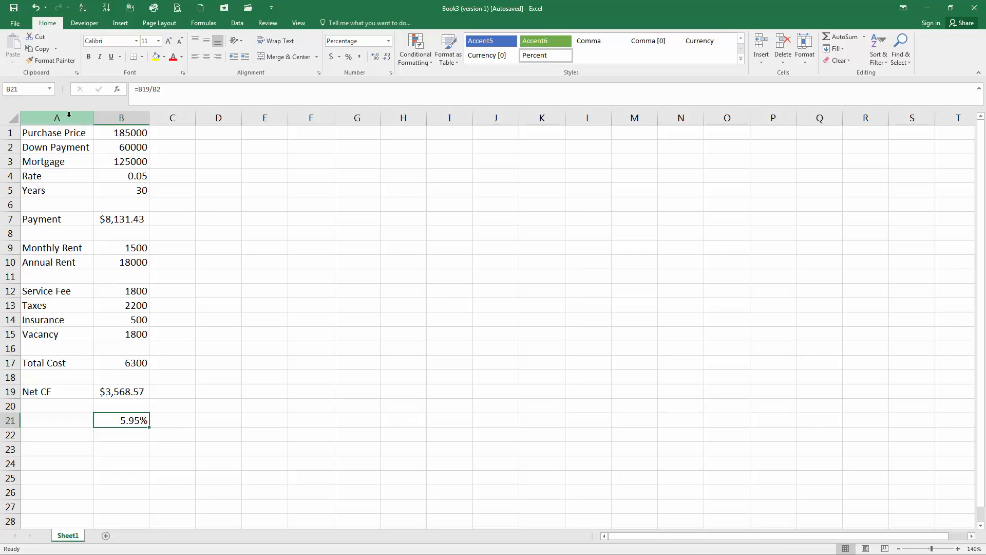
# Copy columns A and B and paste them with their formulas and formatting into columns D and E
pyautogui.moveTo(70, 115); pyautogui.dragTo(117, 130)
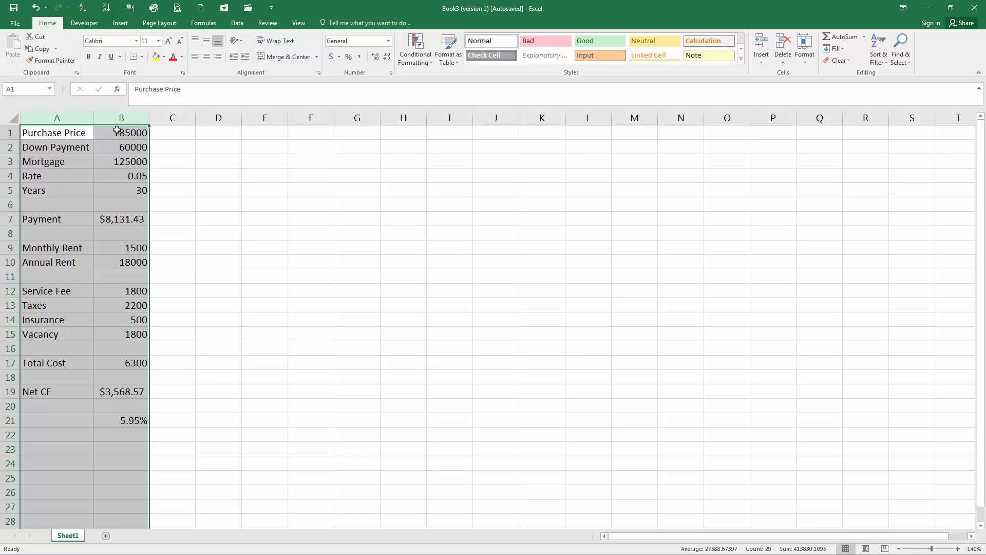
pyautogui.rightClick(117, 130)
pyautogui.click(154, 148)
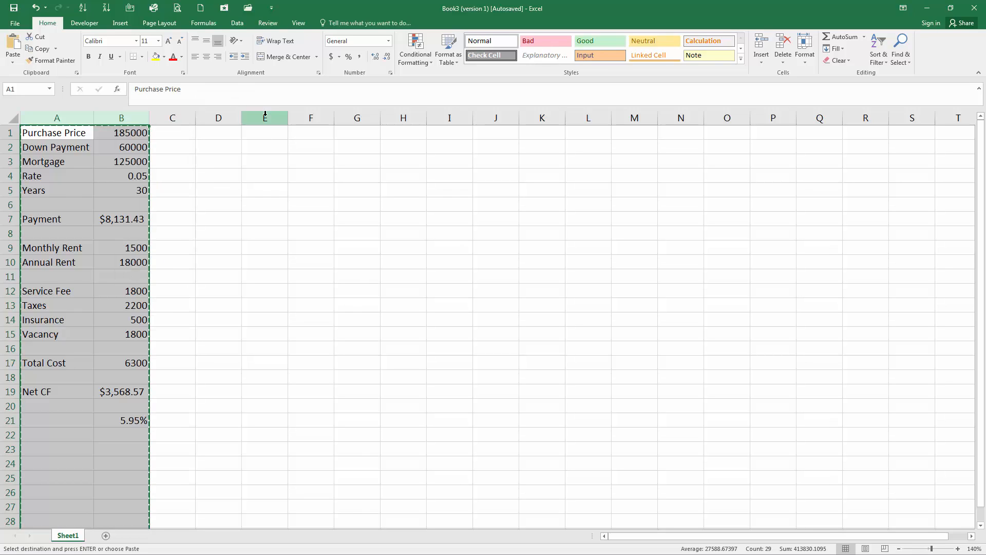
pyautogui.click(229, 118)
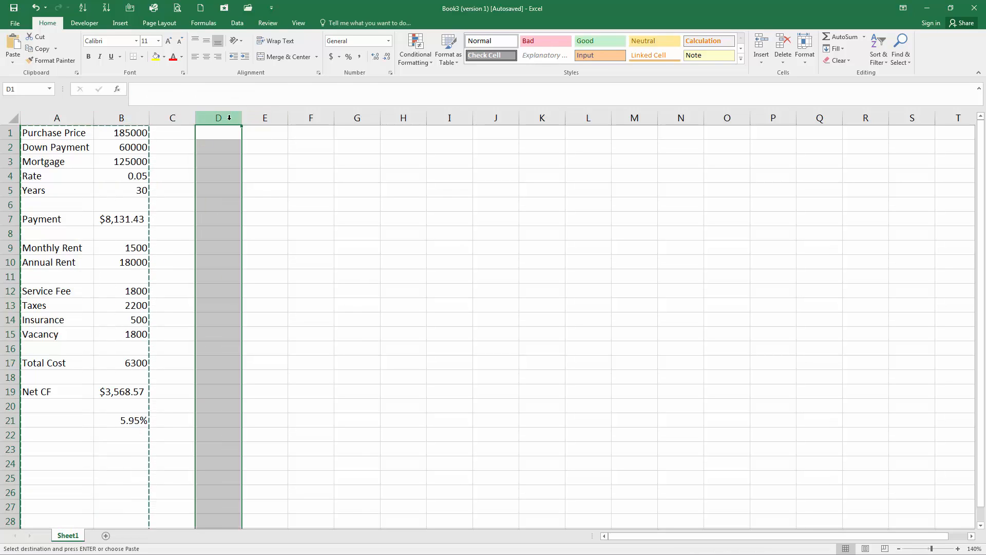
pyautogui.rightClick(229, 118)
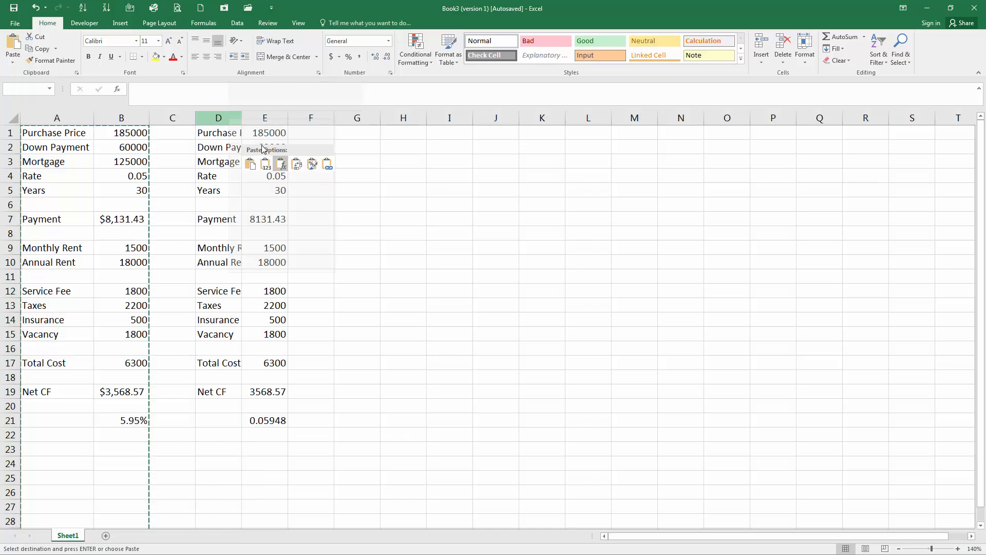
pyautogui.click(250, 163)
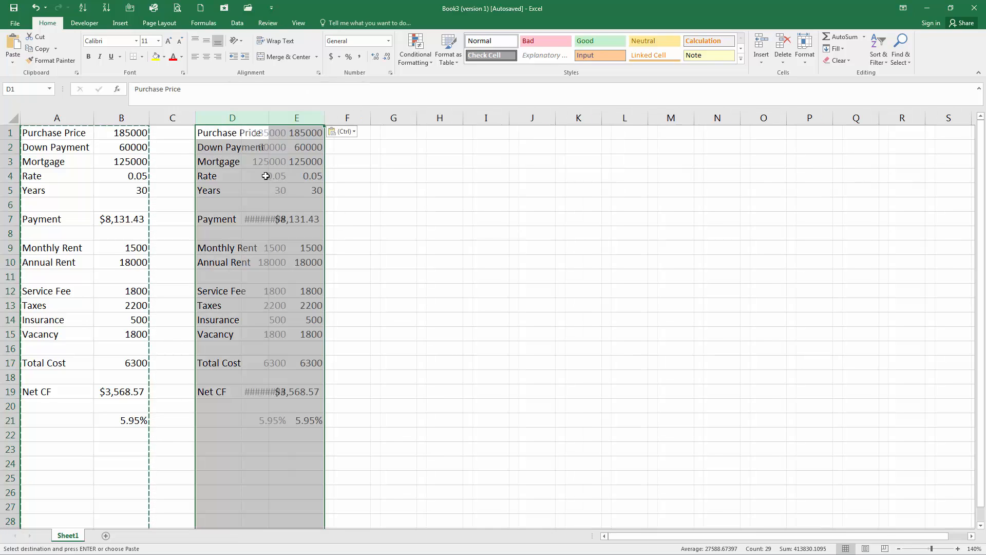
pyautogui.click(380, 218)
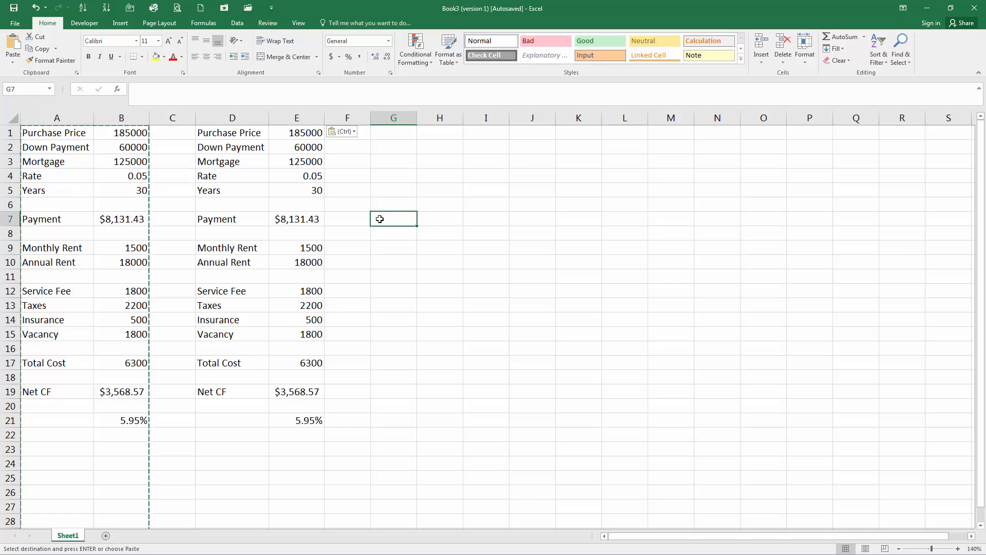
# Set the Down Payment of the copied scenario in E2 to 100000
pyautogui.click(315, 149)
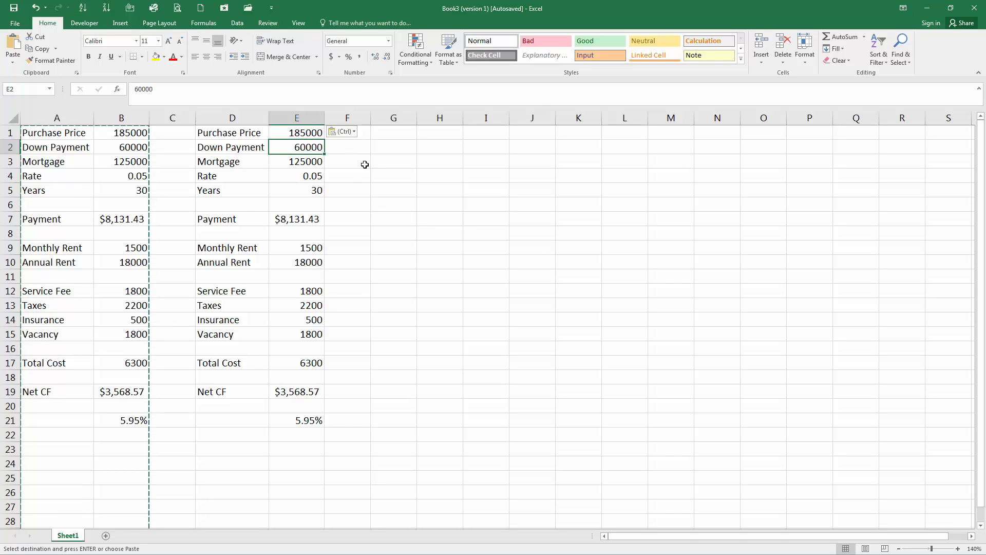
pyautogui.write('100')
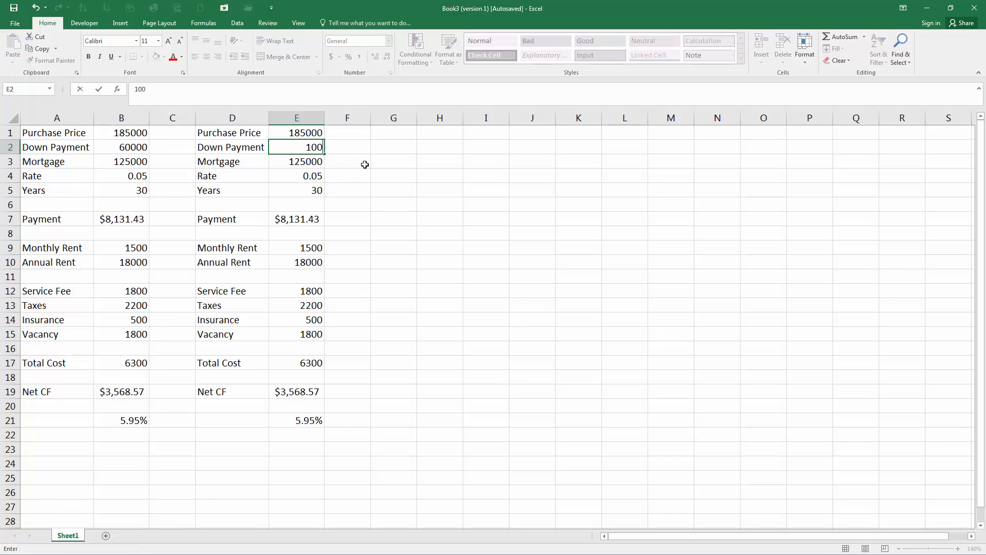
pyautogui.write('000')
pyautogui.press('Return')
pyautogui.press('Up')
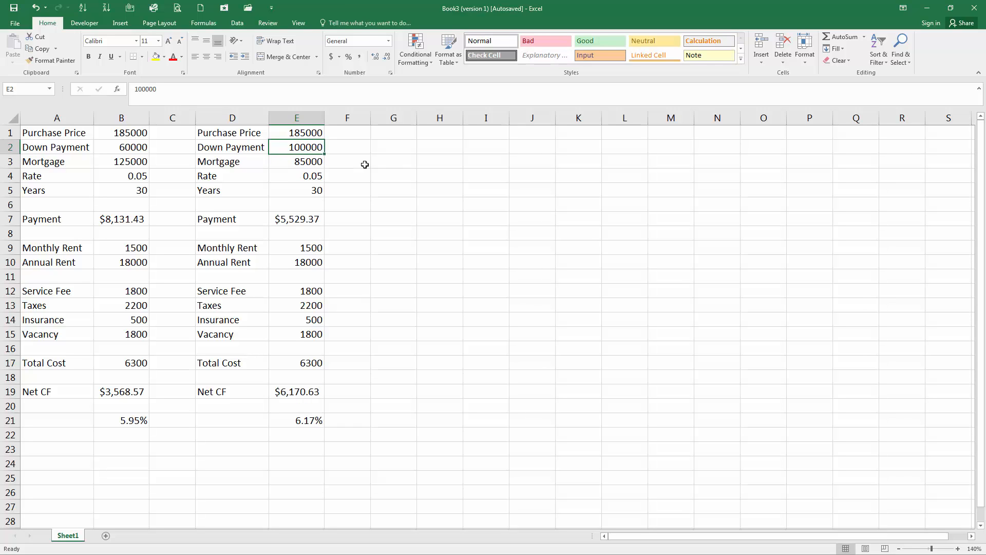
# Review the payment, net cash flow and return of the 100000 down payment scenario, and compare its return with B21
pyautogui.click(314, 219)
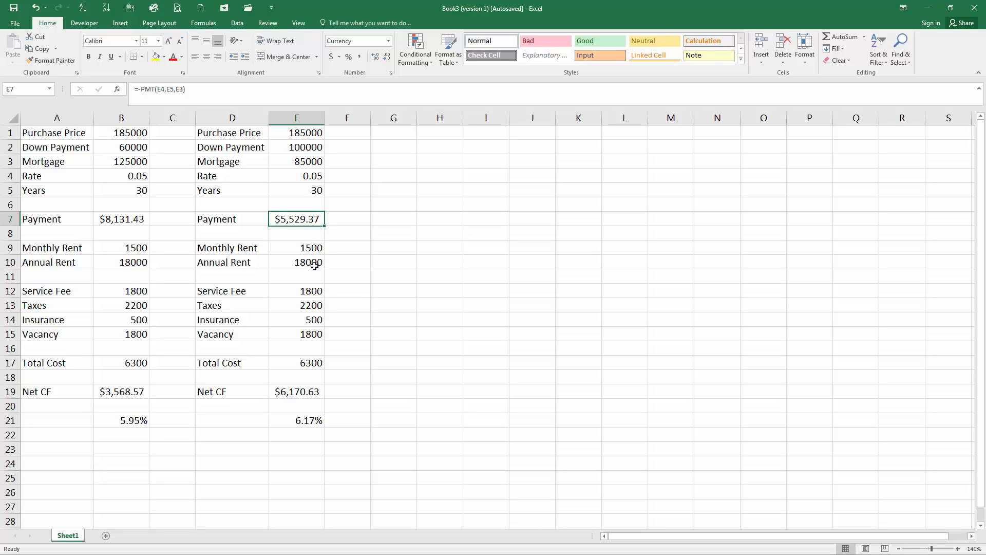
pyautogui.click(303, 390)
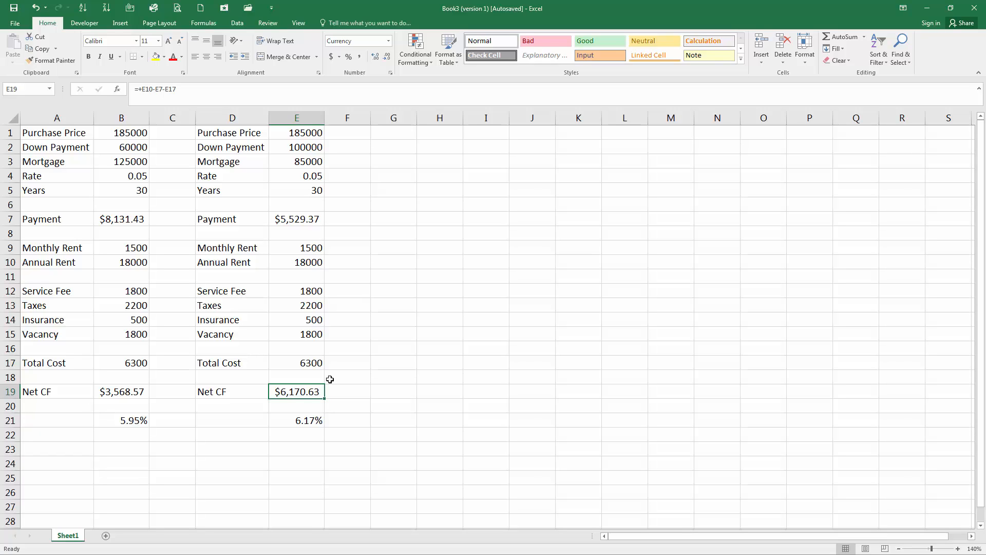
pyautogui.click(309, 420)
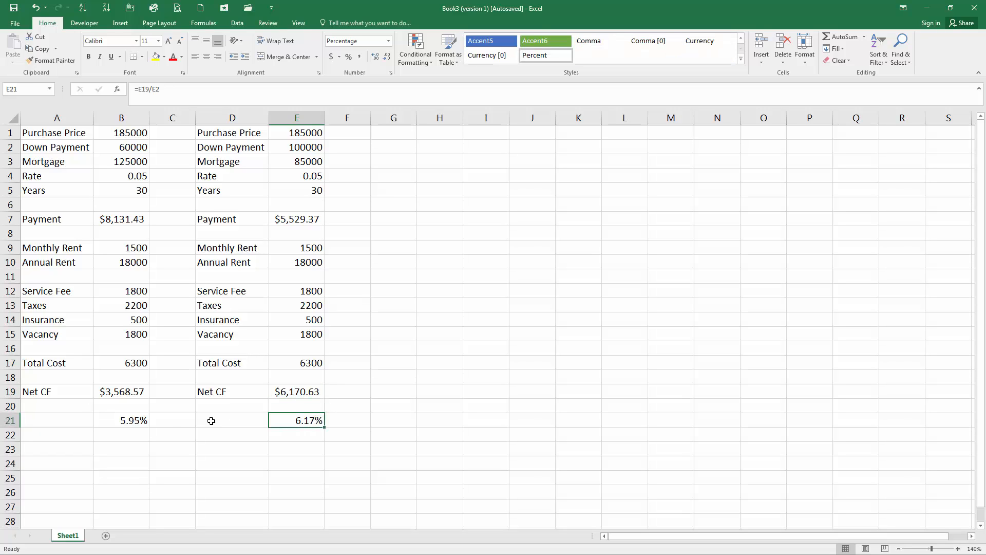
pyautogui.keyDown('ctrl'); pyautogui.click(140, 419); pyautogui.keyUp('ctrl')
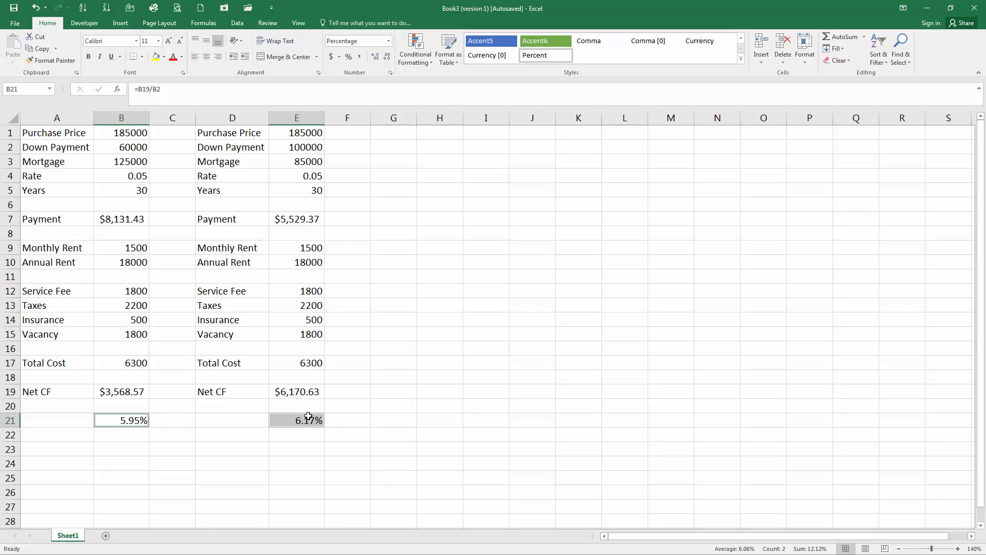
pyautogui.click(364, 375)
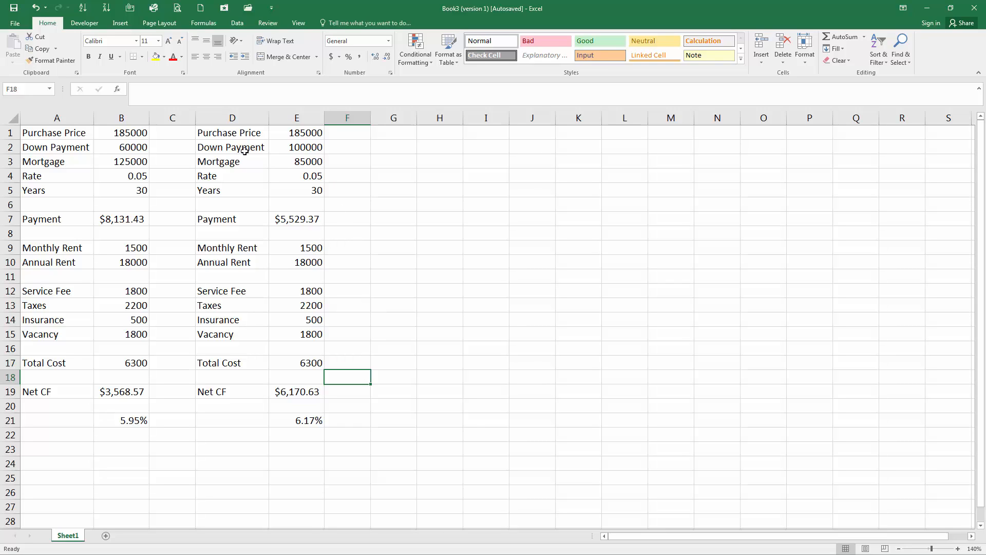
# Copy columns A through E with both scenarios and paste them starting at column G
pyautogui.moveTo(57, 117); pyautogui.dragTo(282, 134)
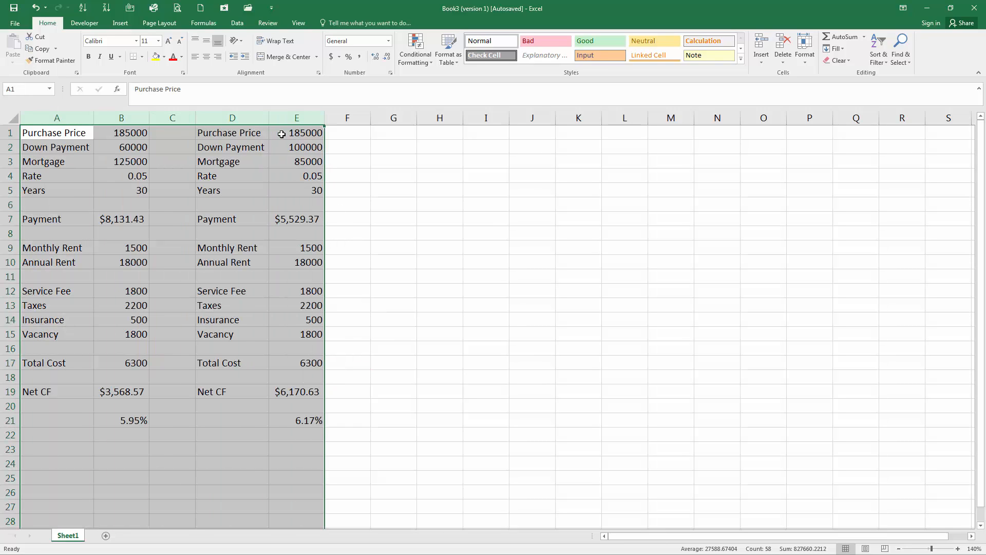
pyautogui.hotkey('ctrl', 'c')
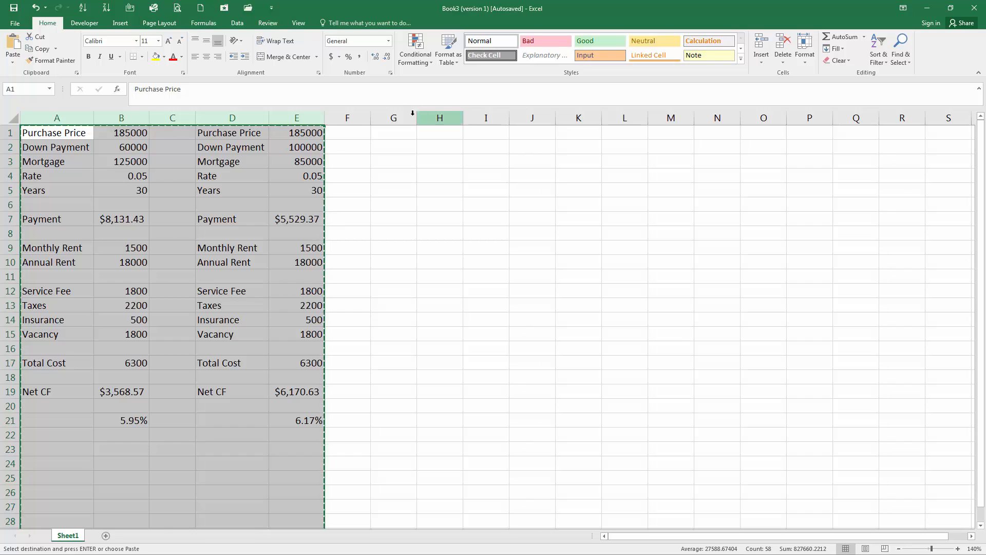
pyautogui.click(406, 116)
pyautogui.hotkey('ctrl', 'v')
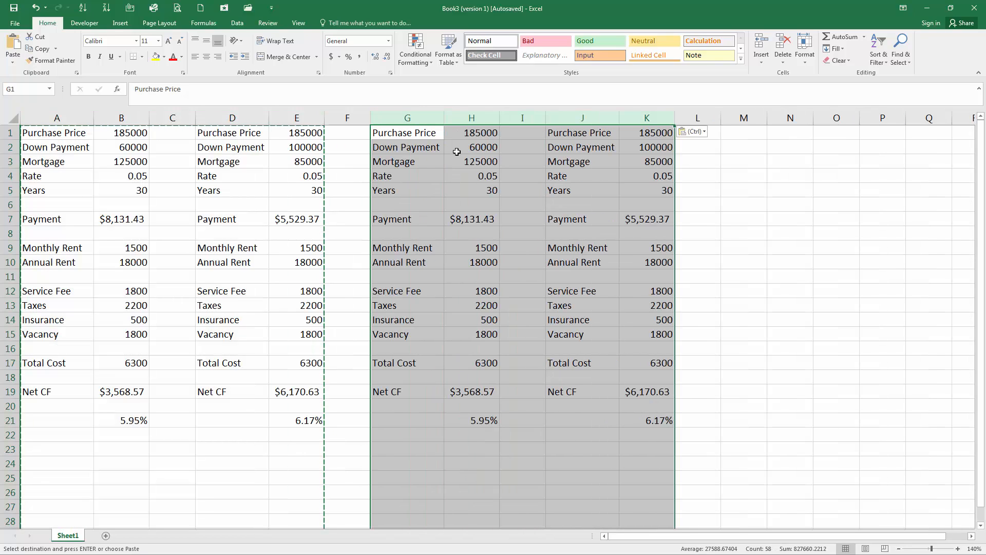
# Set the Down Payment of the third scenario in H2 to 50000
pyautogui.click(490, 150)
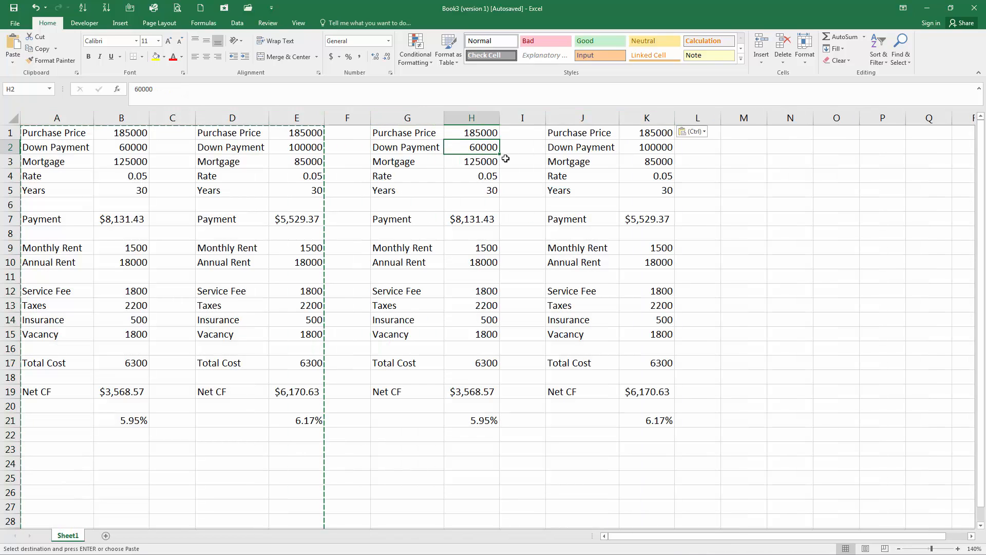
pyautogui.click(307, 148)
pyautogui.press('Escape')
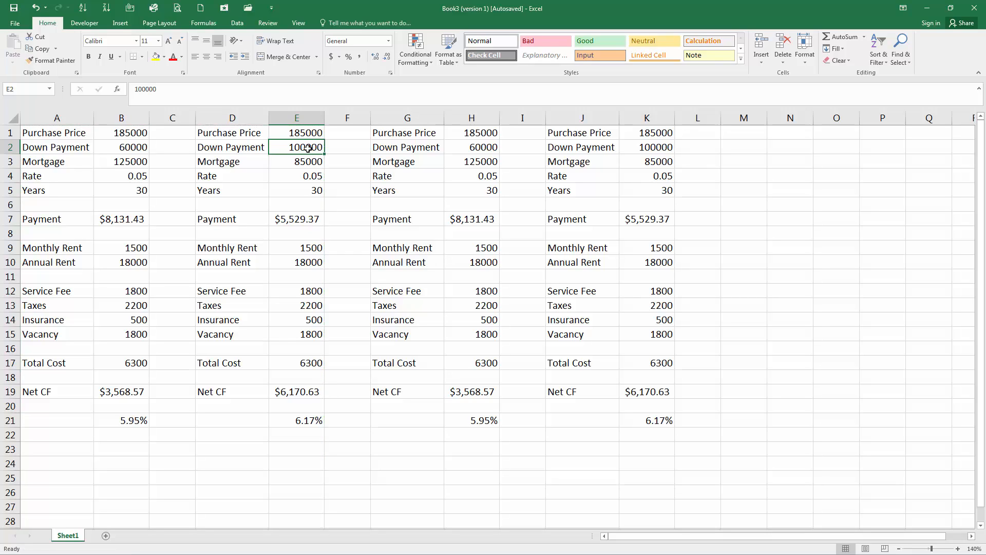
pyautogui.click(466, 149)
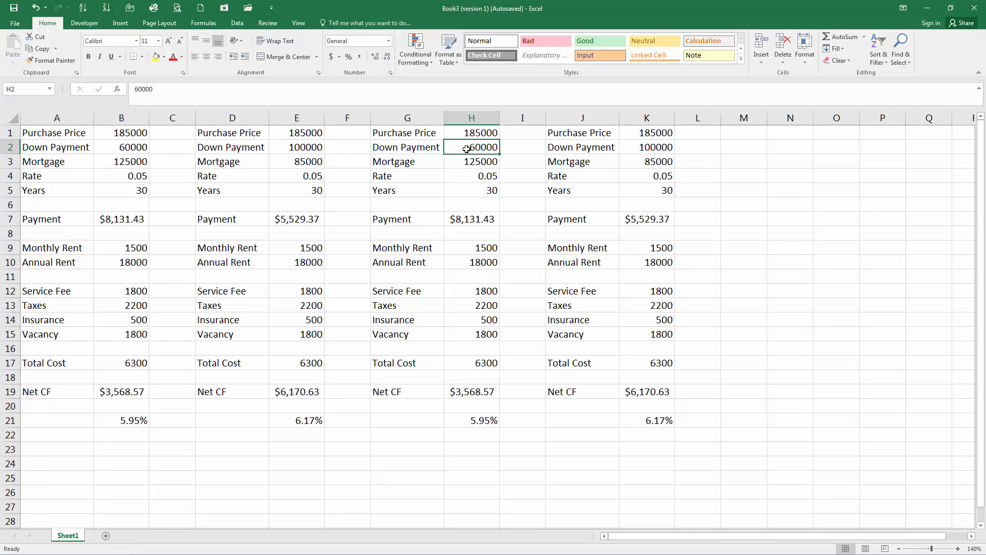
pyautogui.write('500')
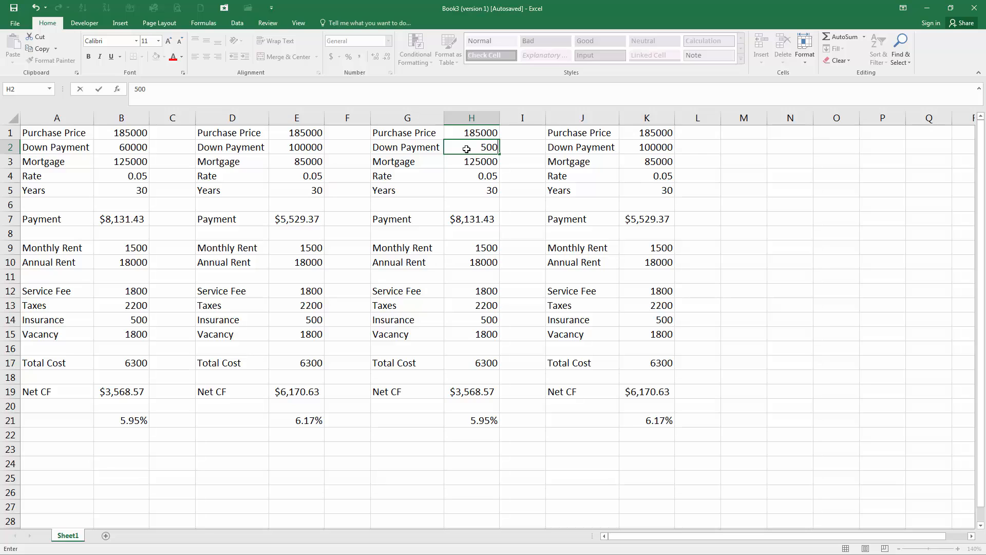
pyautogui.write('00')
pyautogui.press('Tab')
# Set the Down Payment of the fourth scenario in K2 to 50000
pyautogui.press('Tab')
pyautogui.press('Tab')
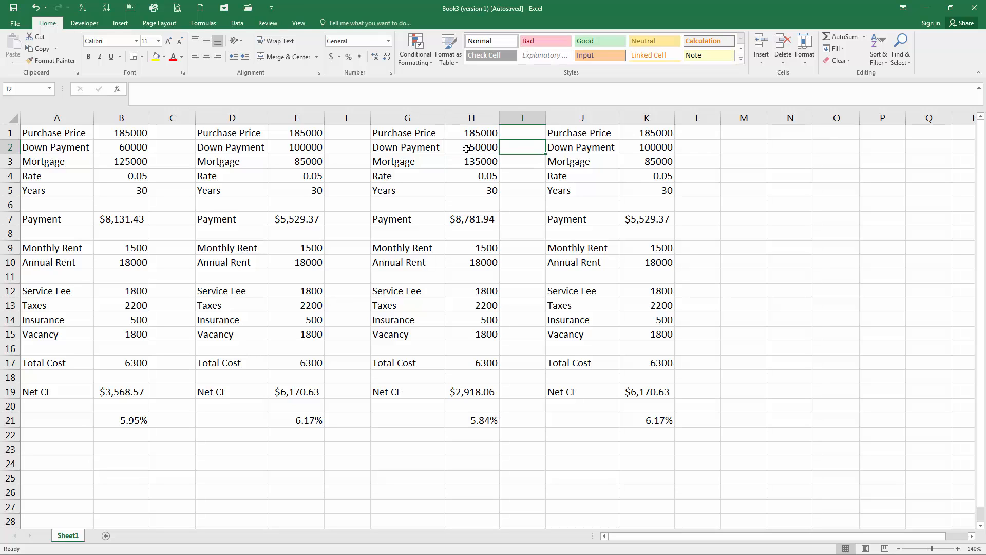
pyautogui.write('5000')
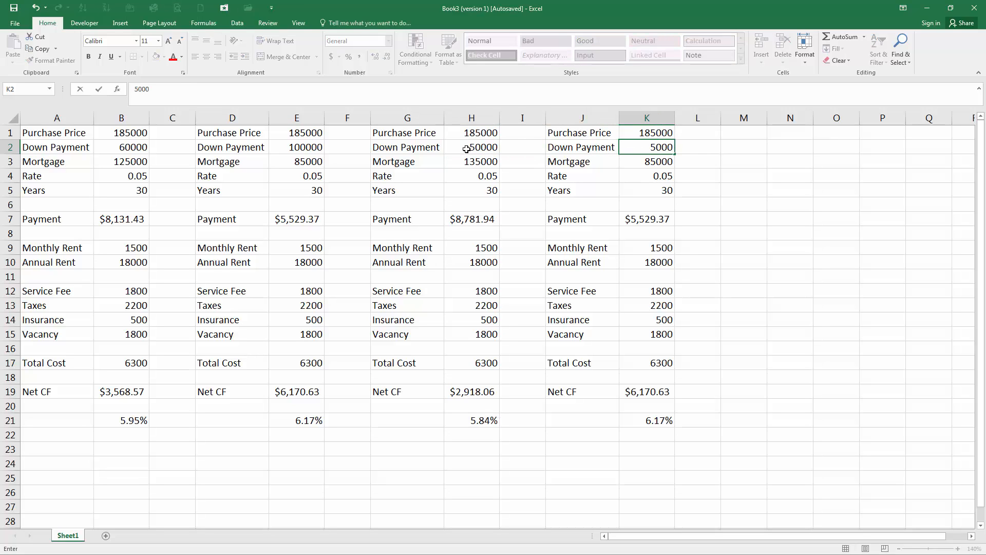
pyautogui.write('0')
pyautogui.click(467, 156)
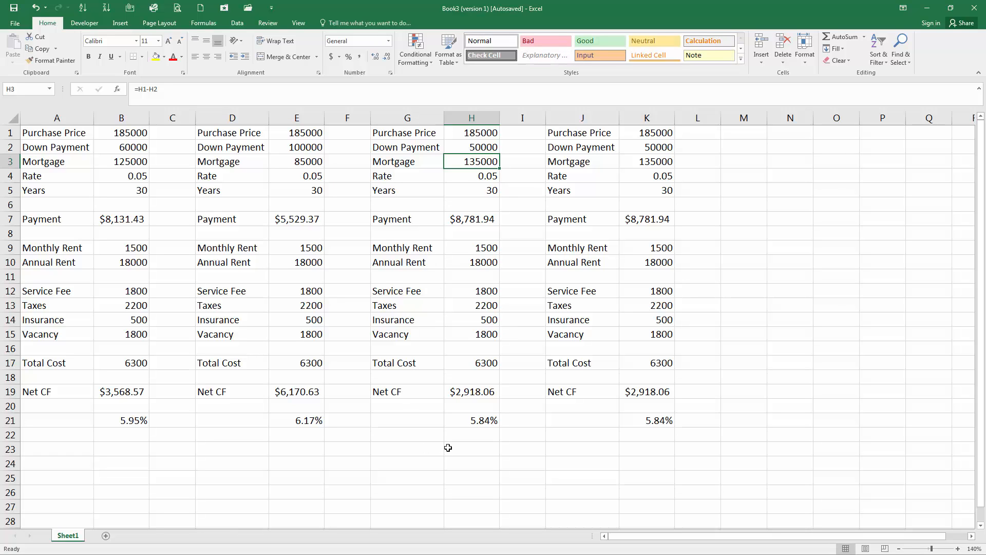
# Add the net cash flows H19 and K19 with a SUM formula in H23, and compare the total with E19
pyautogui.click(448, 447)
pyautogui.write('=sum(')
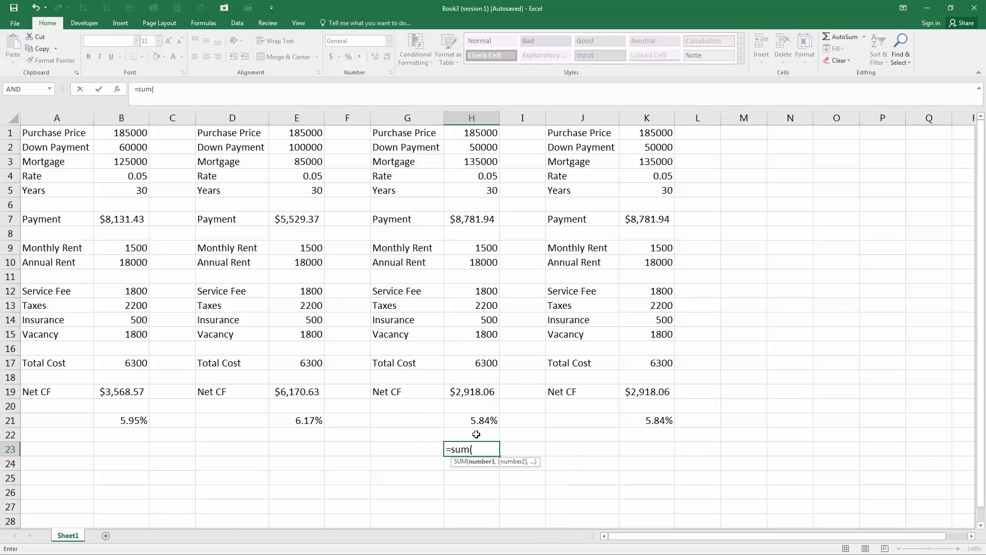
pyautogui.click(480, 393)
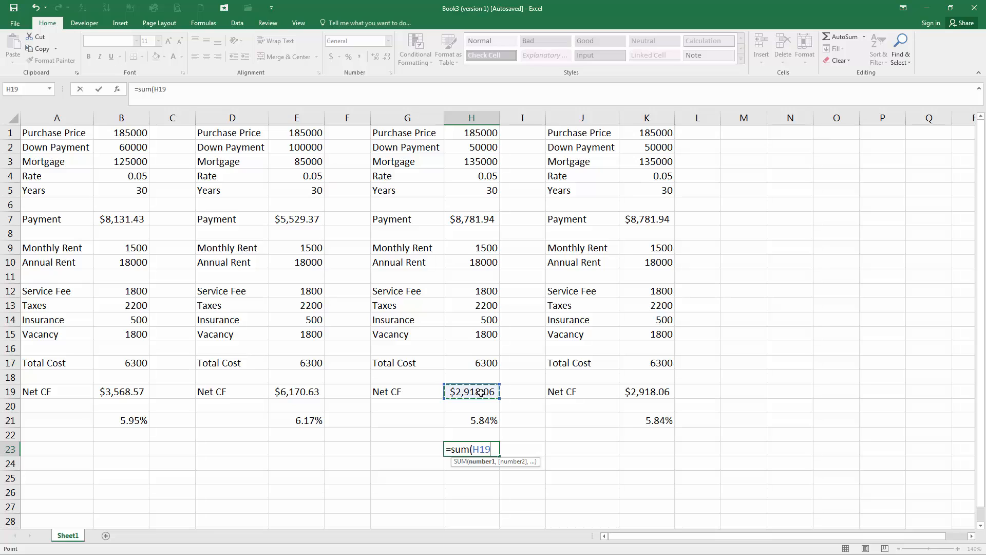
pyautogui.write(',')
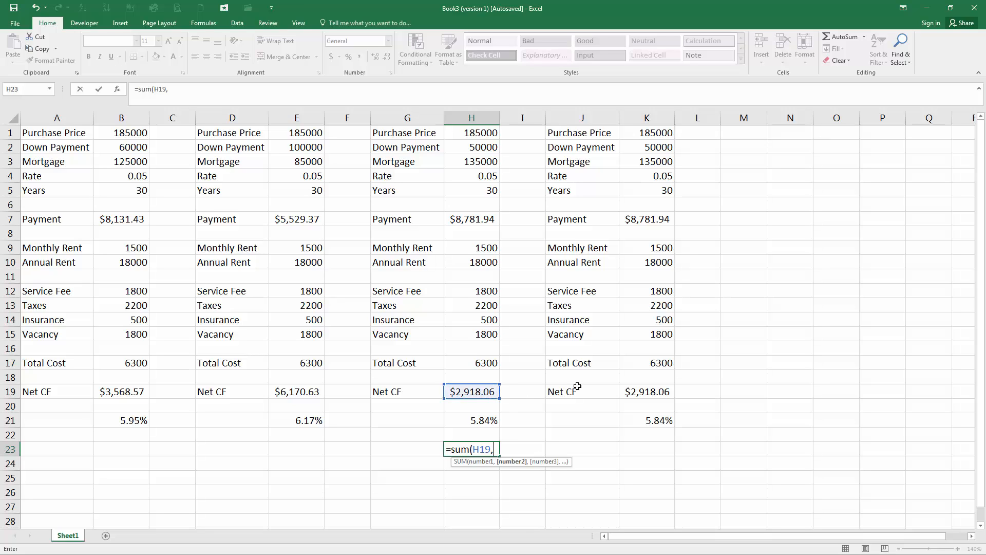
pyautogui.click(646, 389)
pyautogui.press('Return')
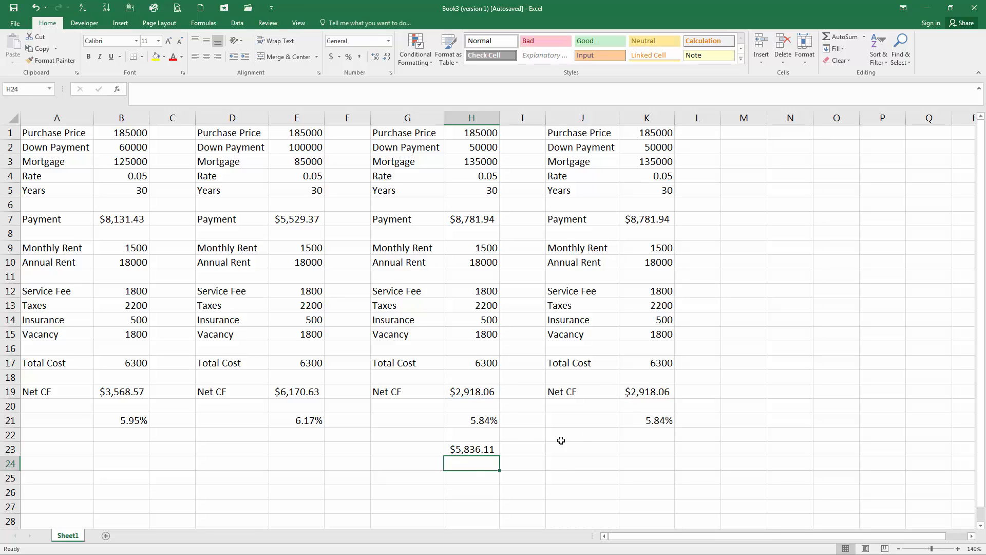
pyautogui.click(471, 448)
pyautogui.keyDown('ctrl'); pyautogui.click(280, 388); pyautogui.keyUp('ctrl')
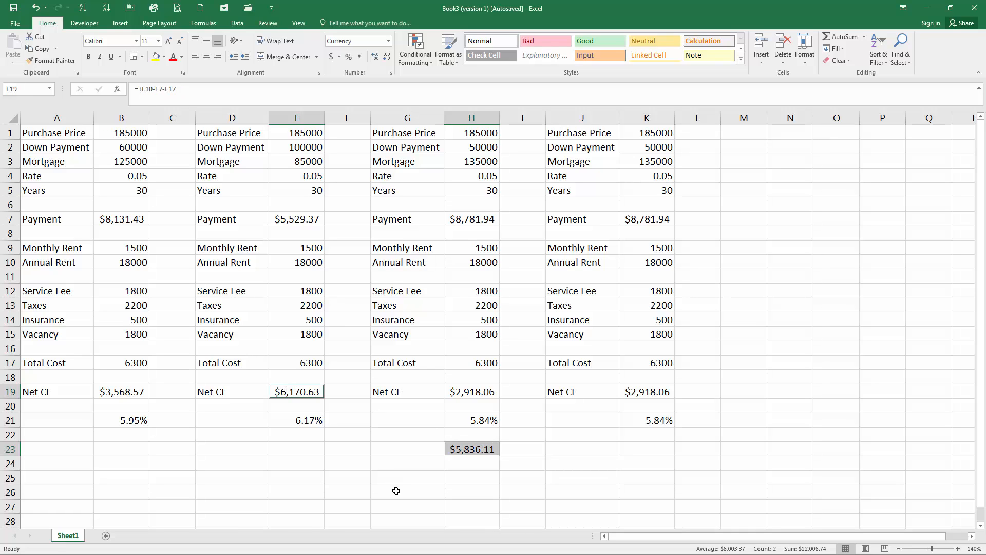